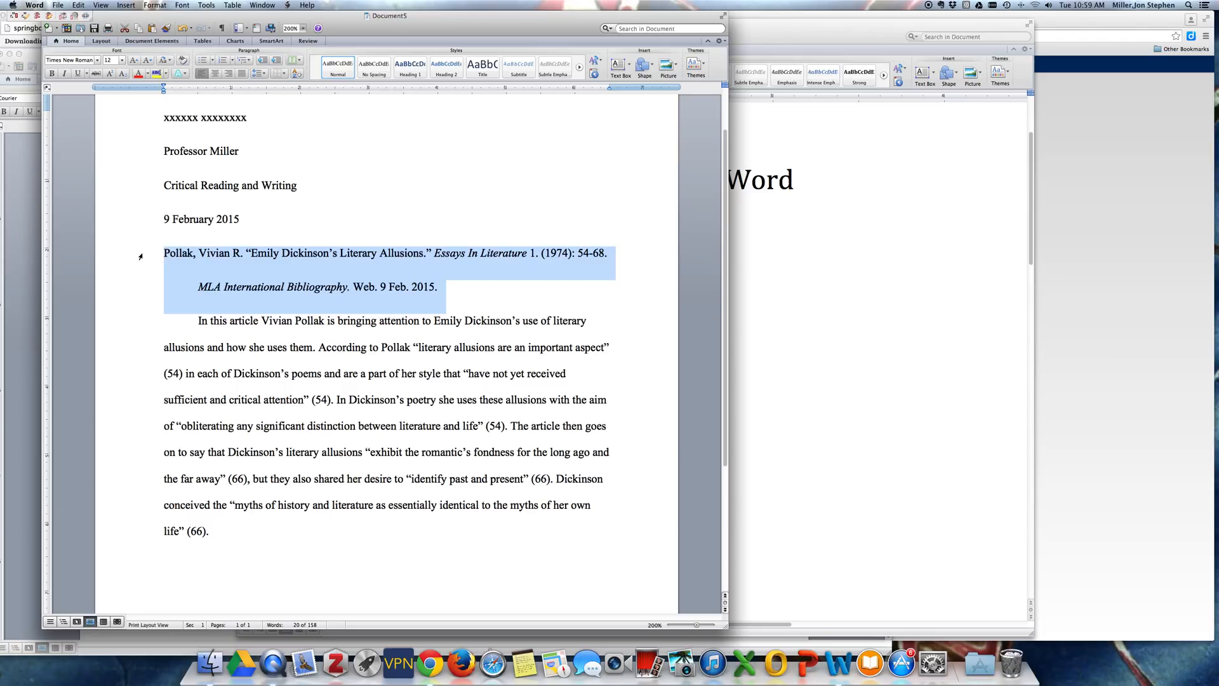
Copy the selected citation into a new blank document and move its window aside to uncover the essay.
key("super+c")
key("super+n")
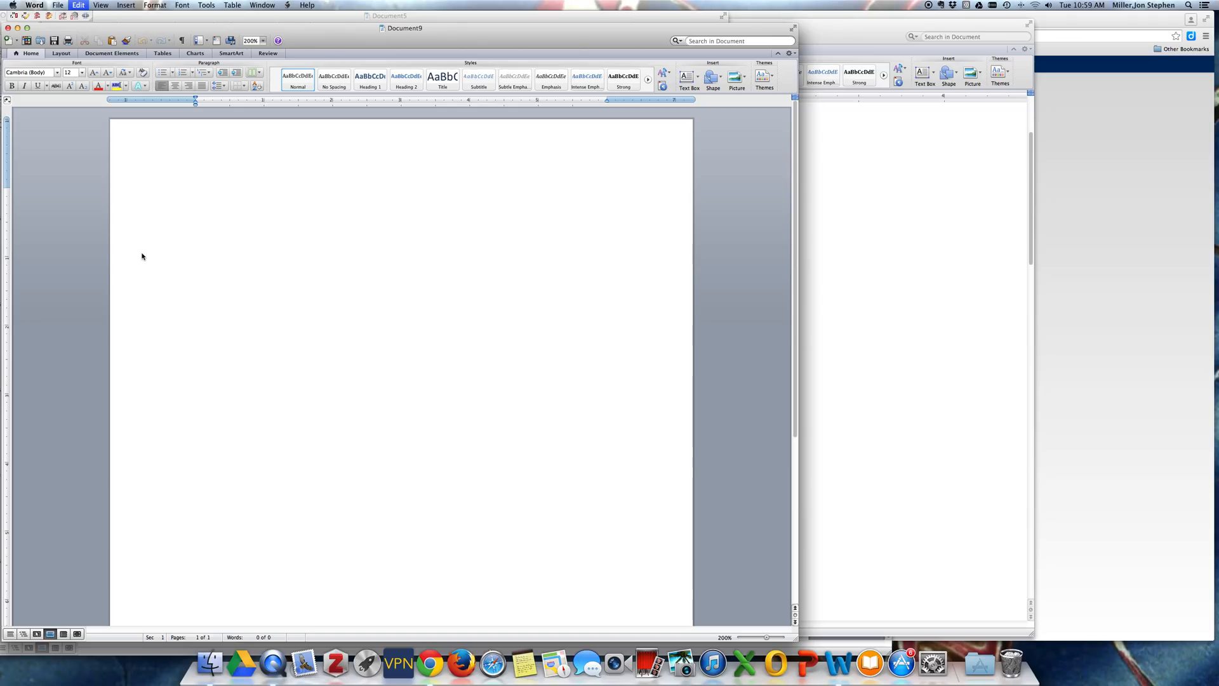
key("super+v")
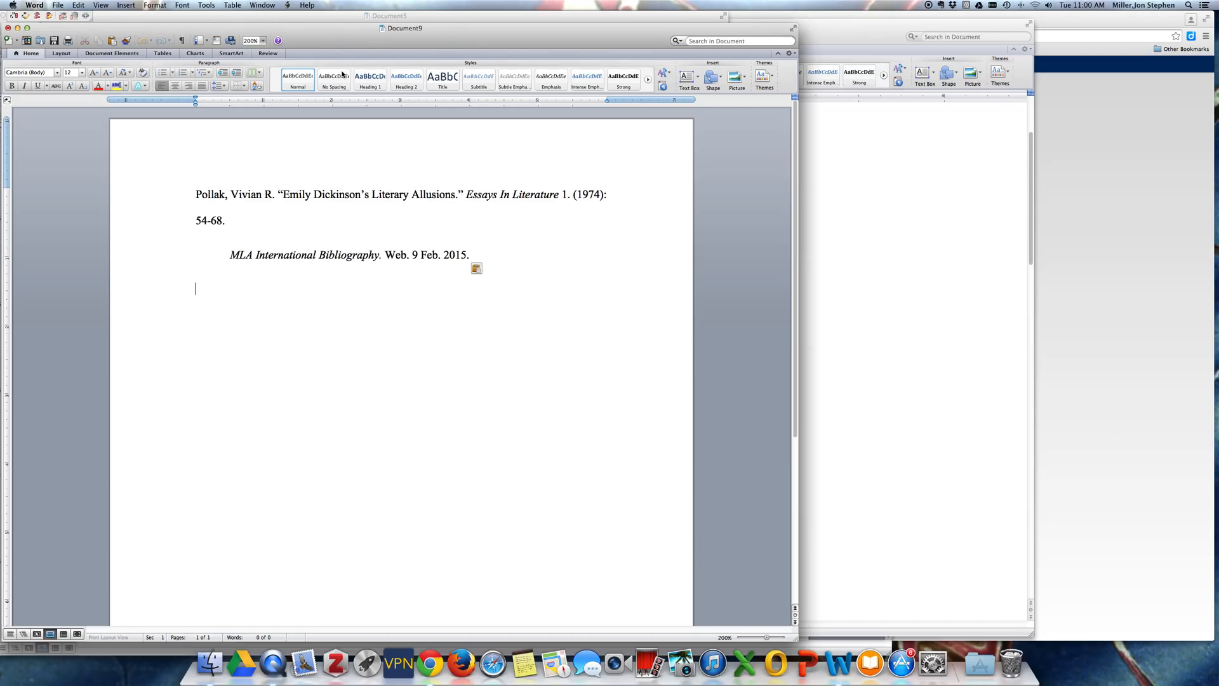
left_click_drag(608, 28, 866, 26)
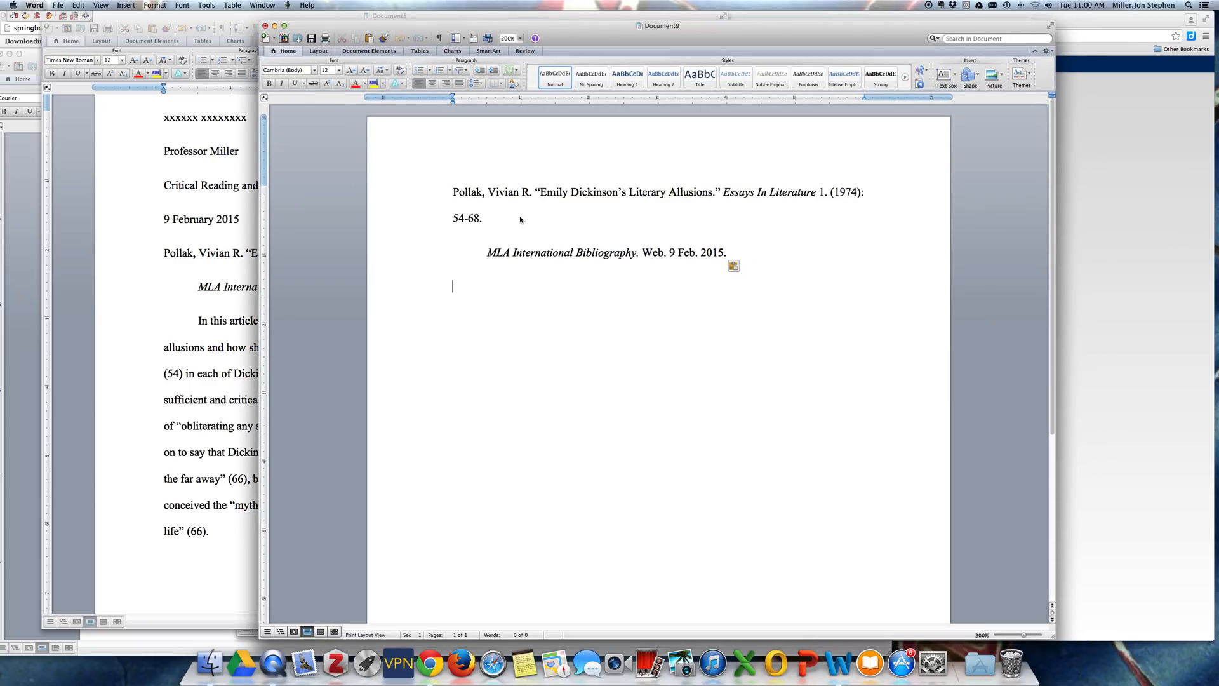
left_click(473, 276)
Return to the essay document and show its nonprinting formatting marks.
left_click(254, 273)
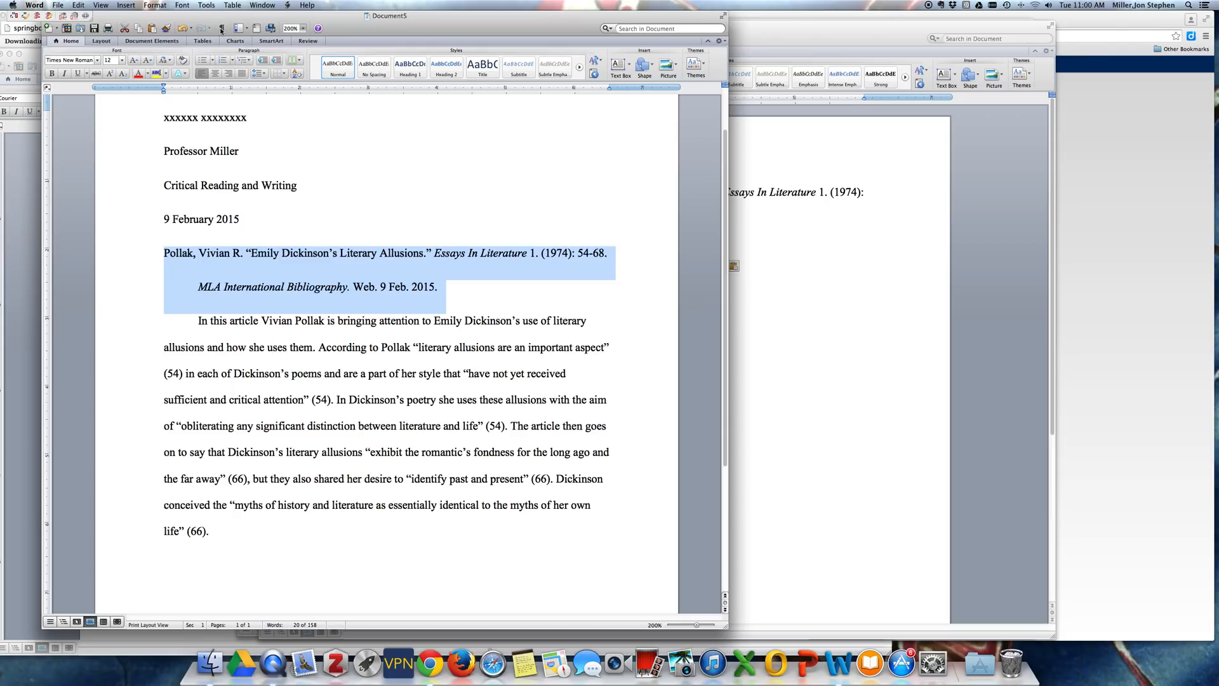
left_click(221, 29)
left_click(614, 253)
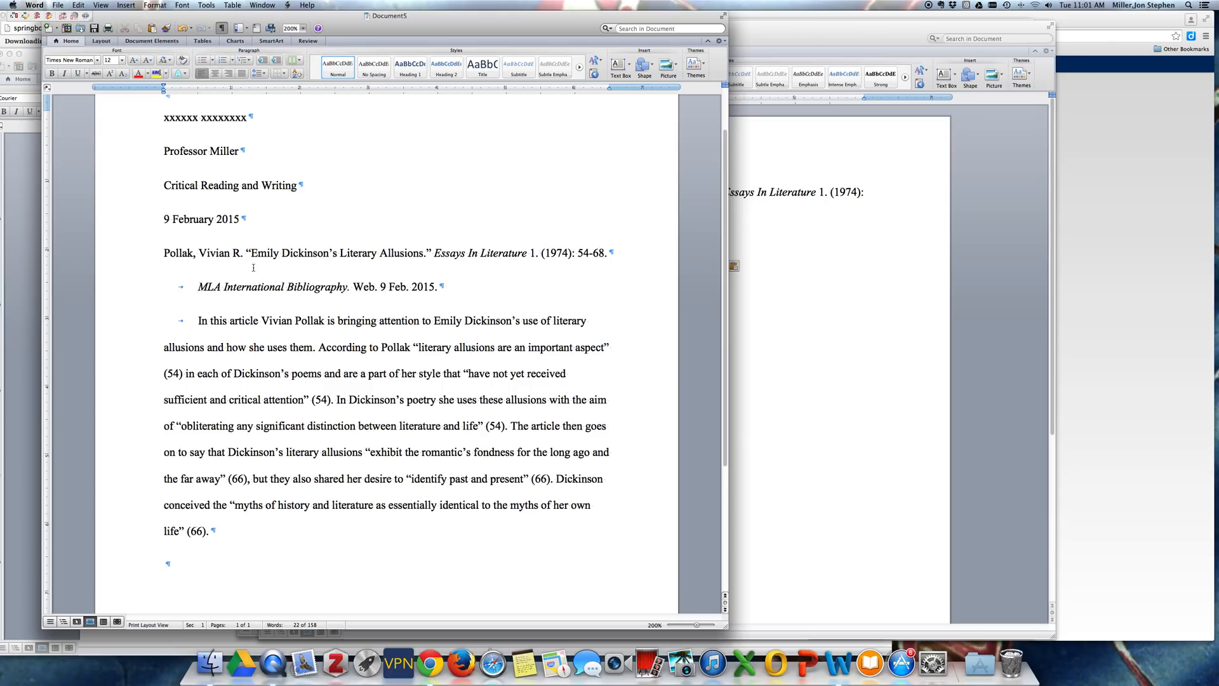
Set the font size of the entire essay to 10, then bring the new document forward for comparison.
key("super+a")
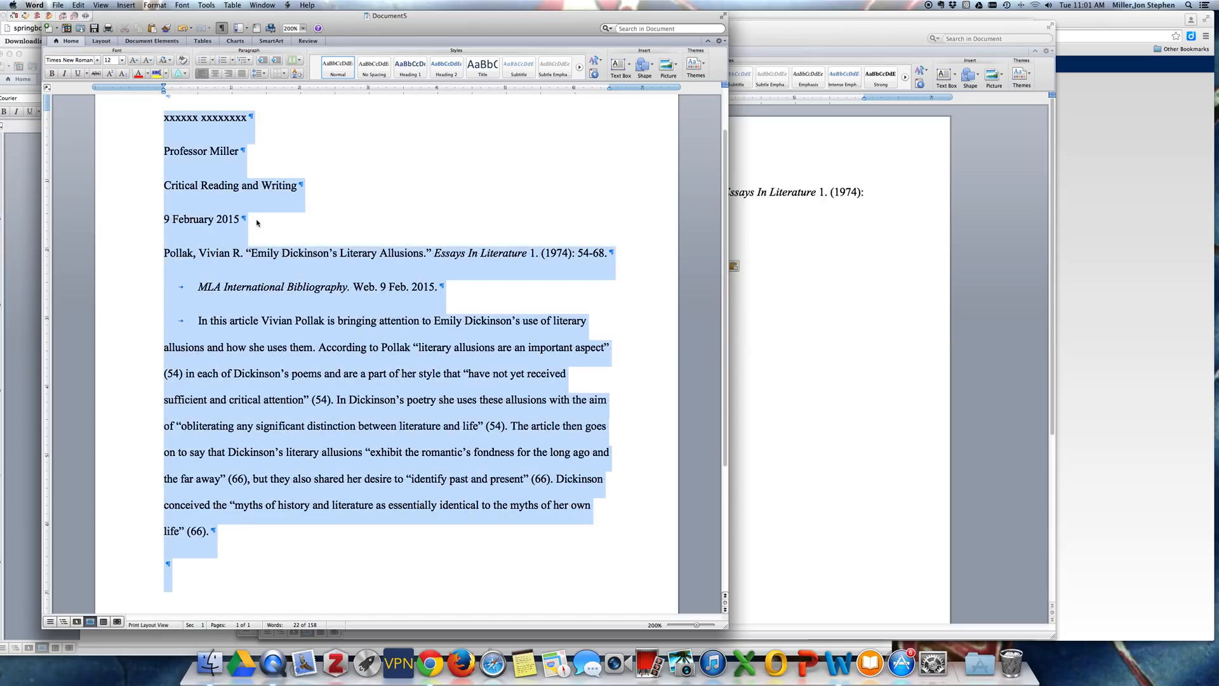
left_click(122, 61)
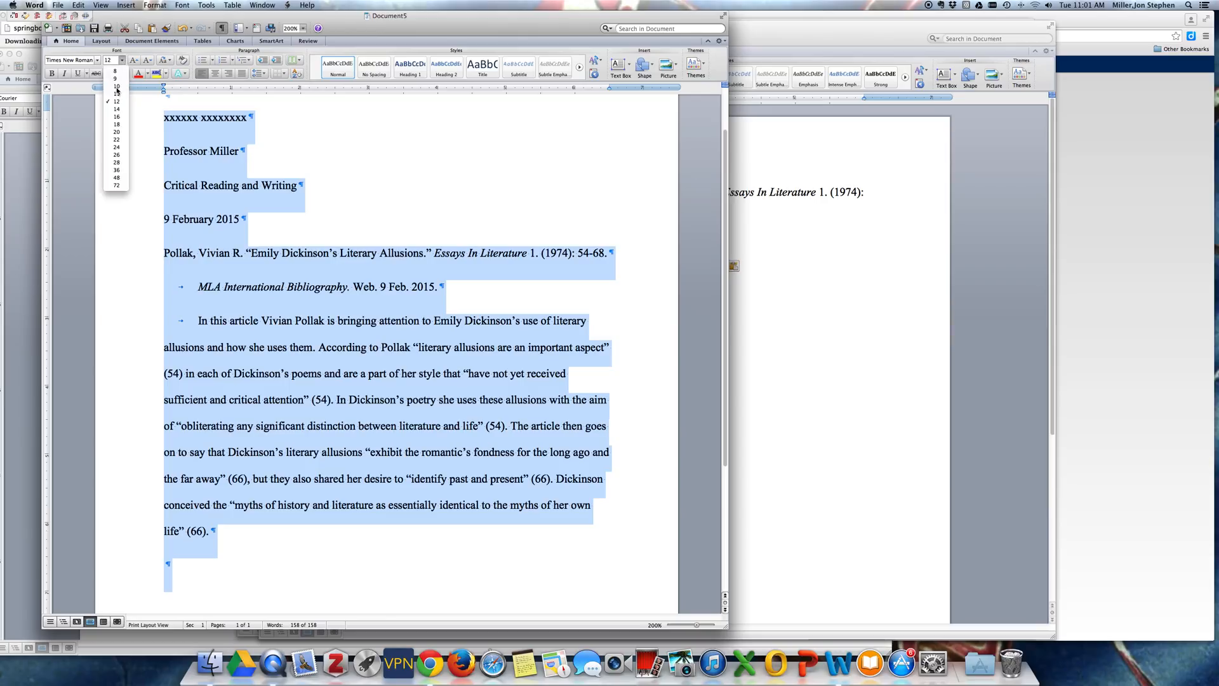
left_click(117, 87)
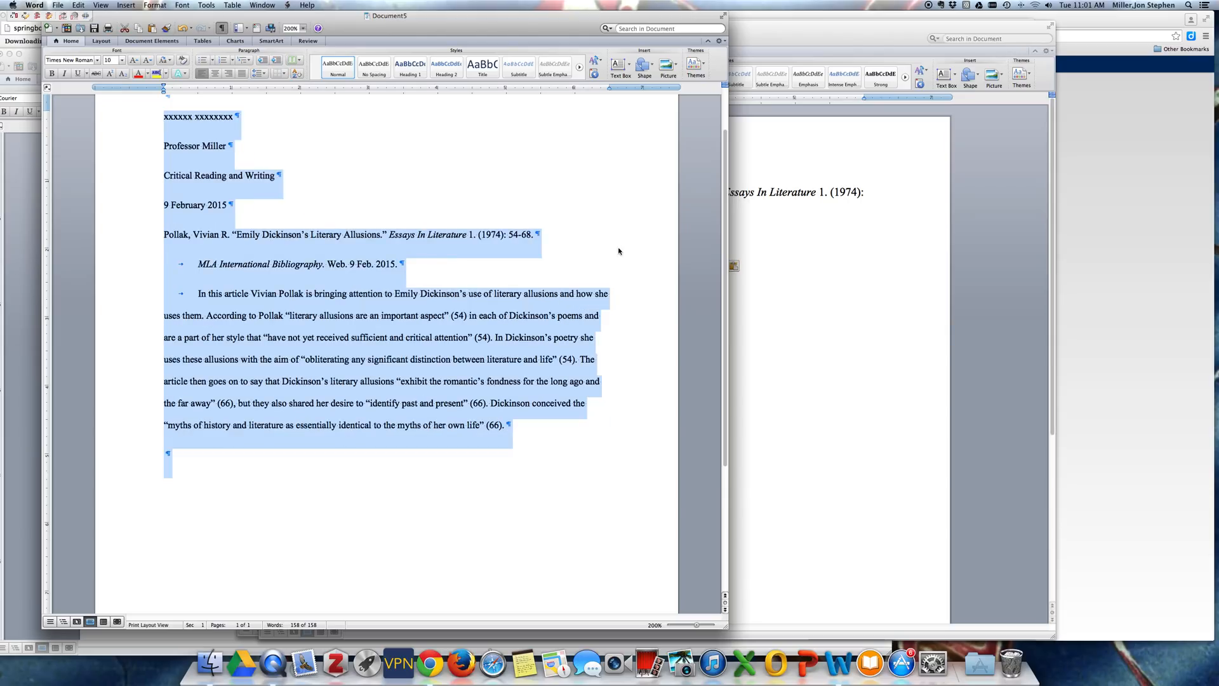
left_click(809, 317)
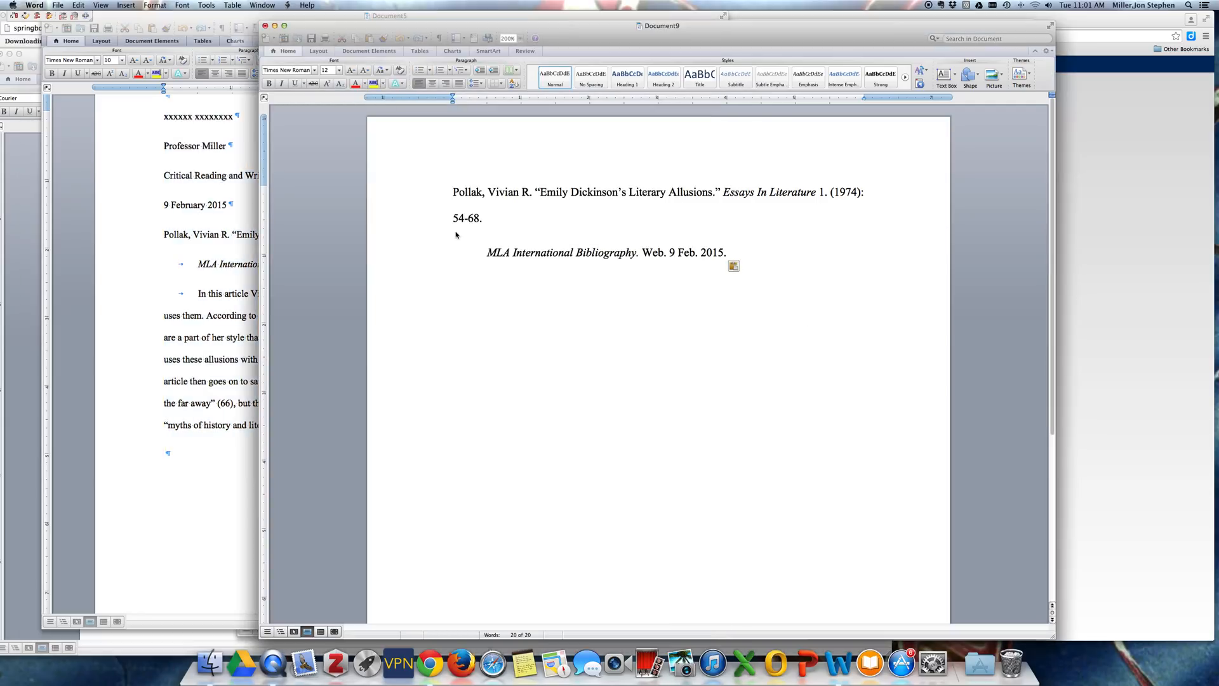
In the essay, replace the tab and paragraph break before "MLA International Bibliography" with a space so the citation is one paragraph.
left_click(210, 269)
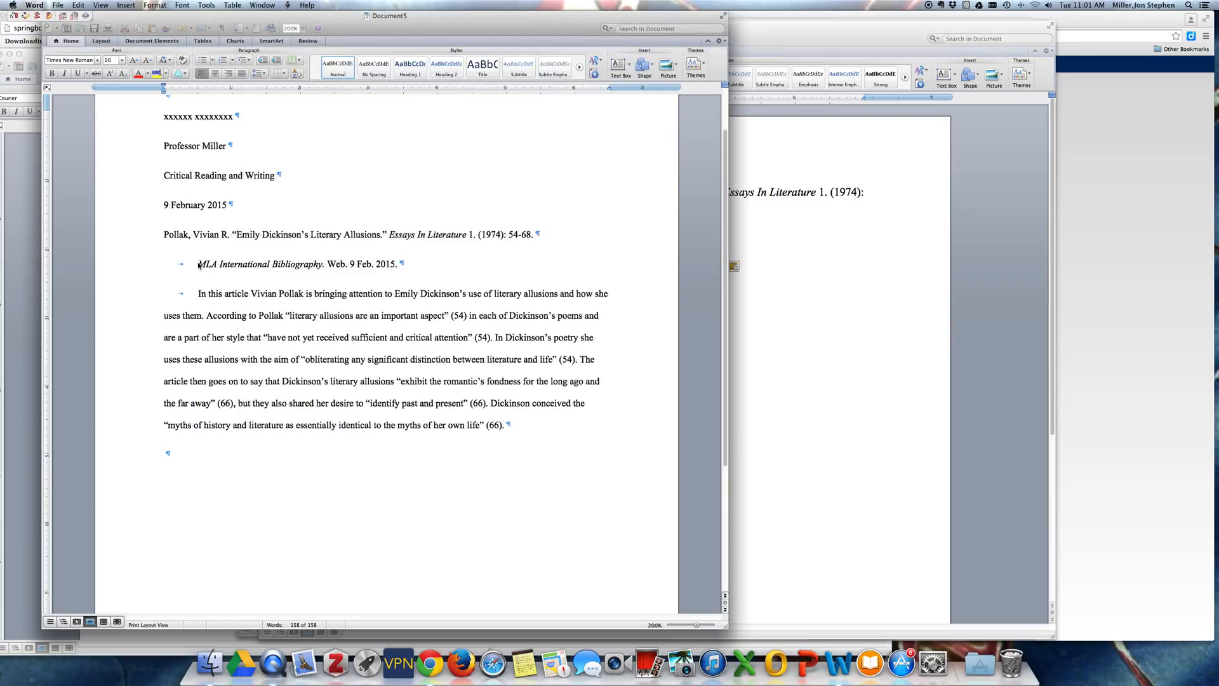
left_click(198, 265)
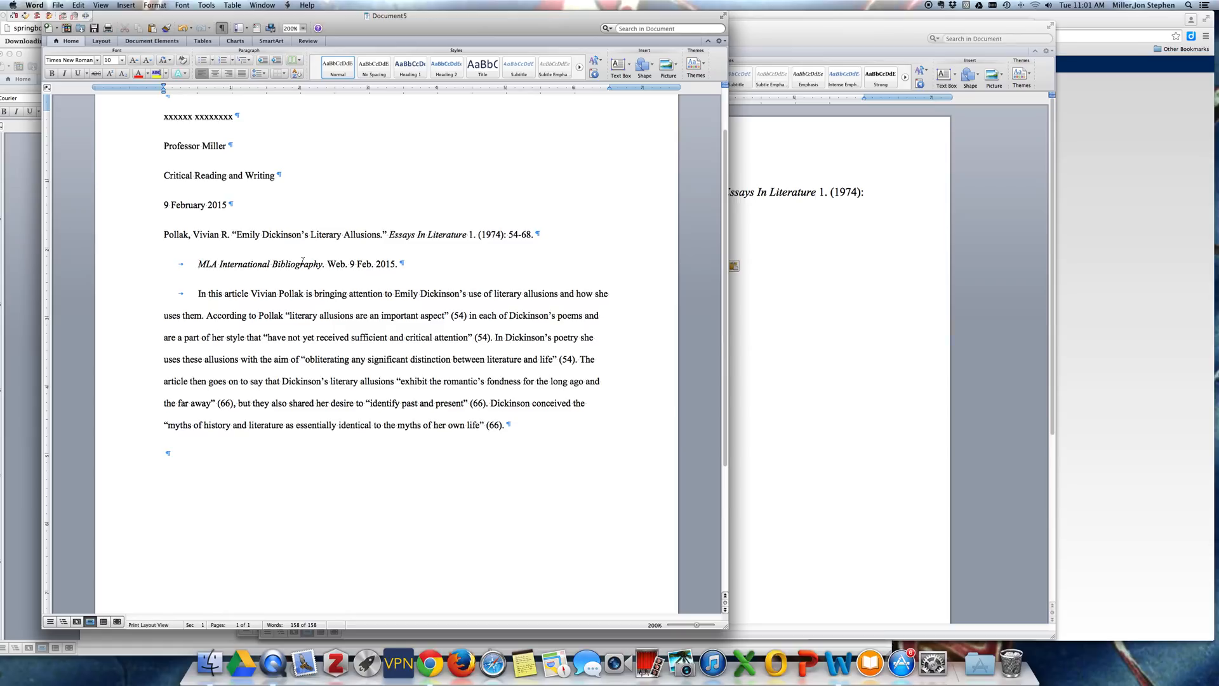
key("BackSpace")
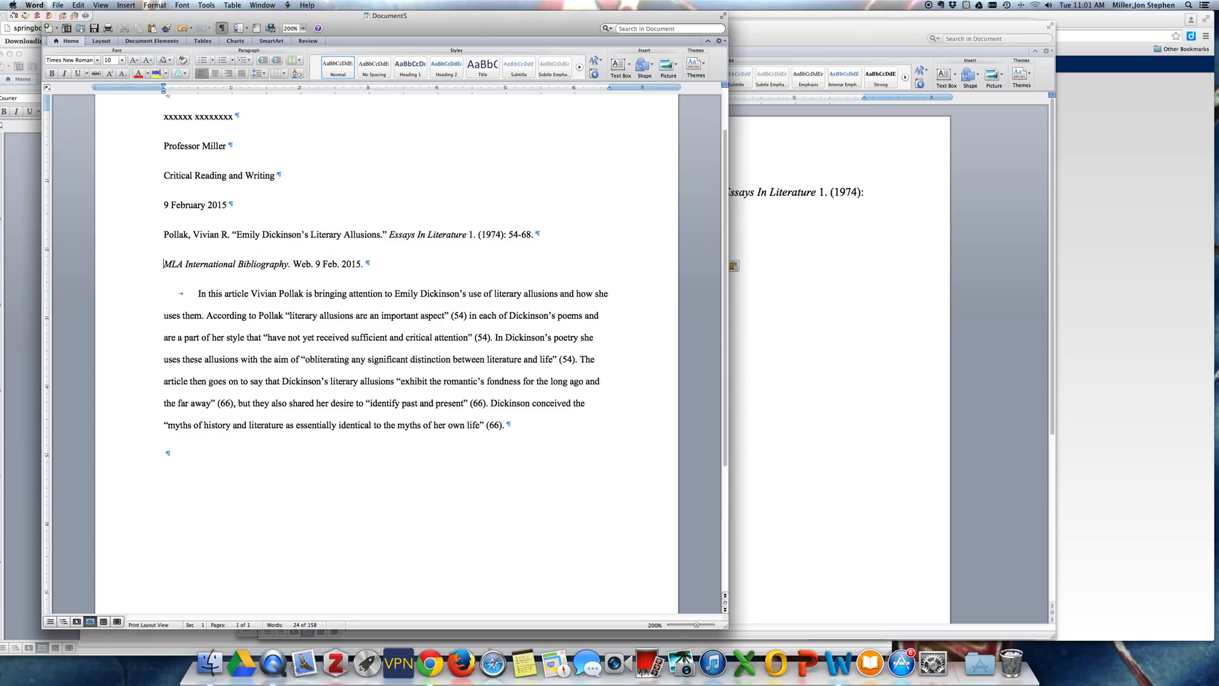
key("BackSpace")
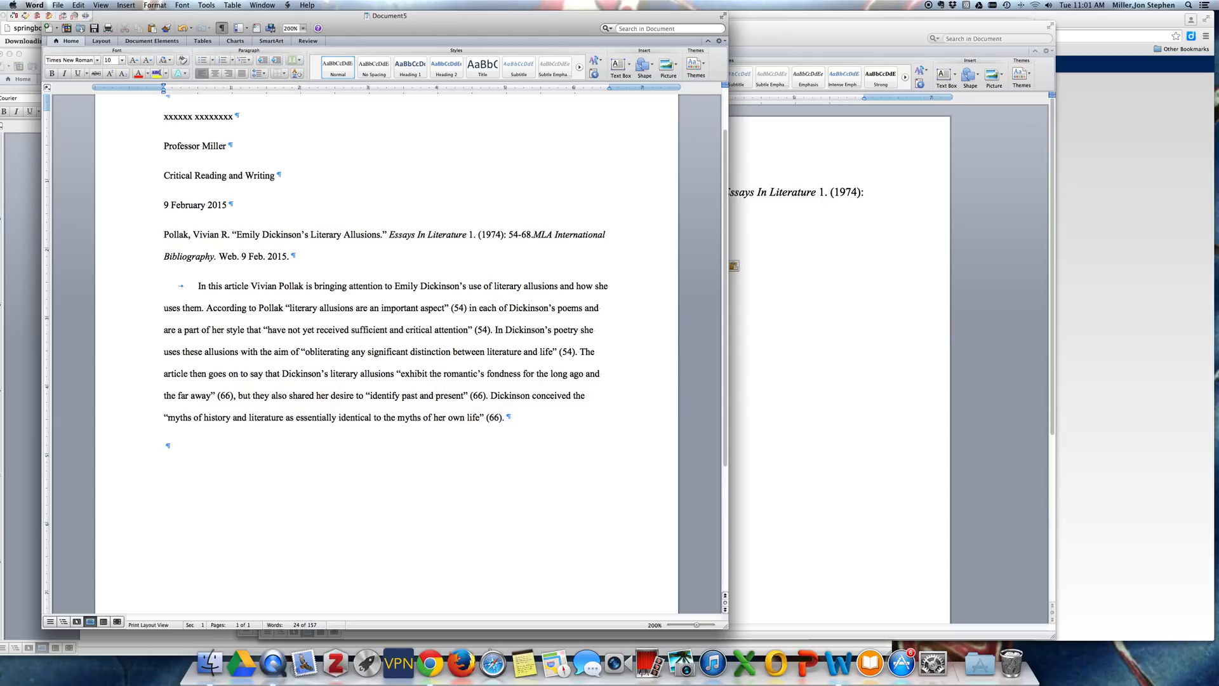
key("space")
Apply a 0.5" hanging indent to the citation paragraph in the essay.
double_click(157, 236)
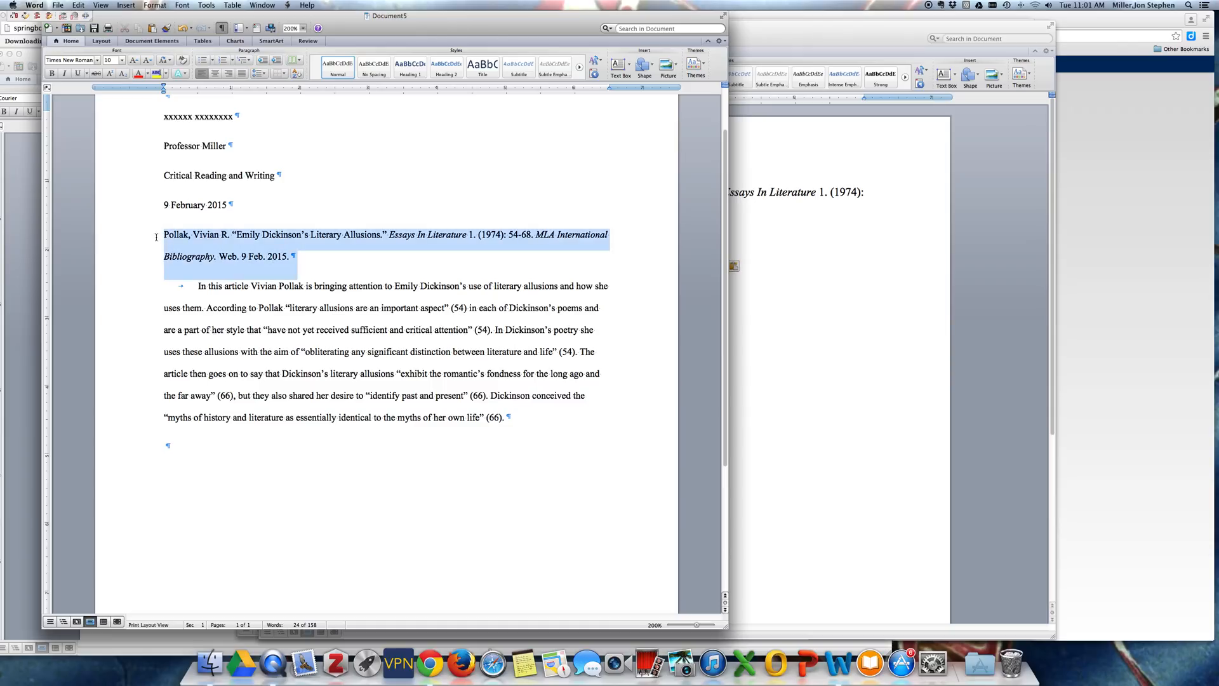
left_click(167, 3)
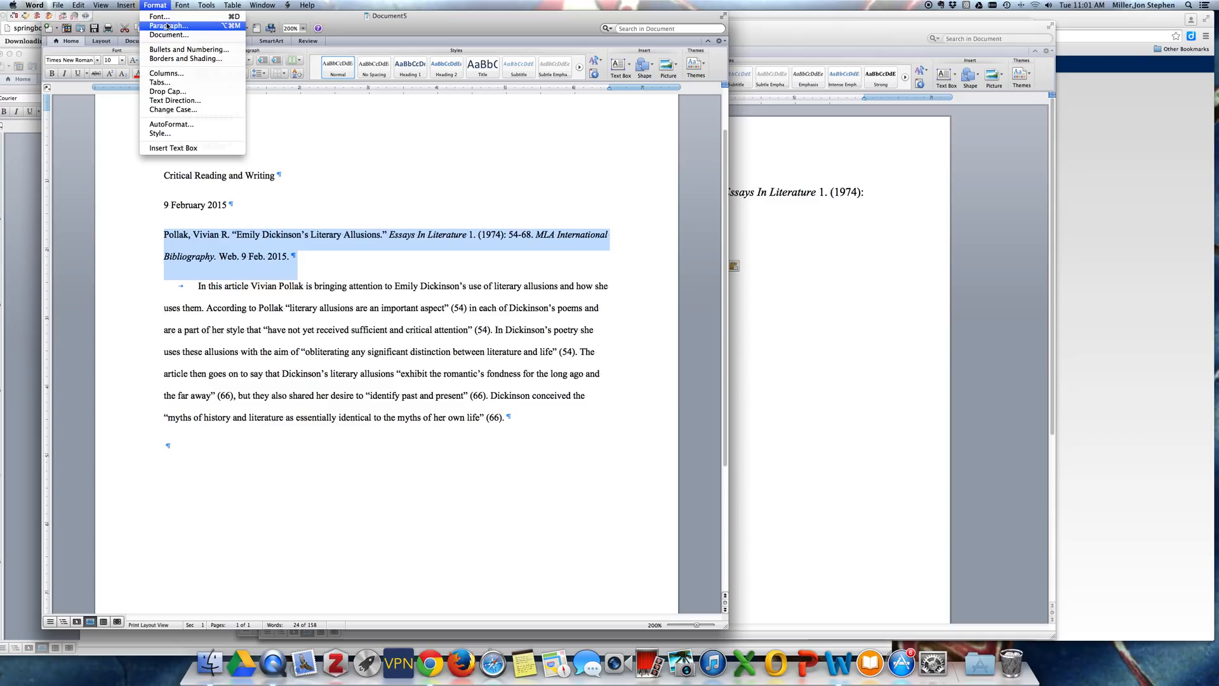
left_click(167, 26)
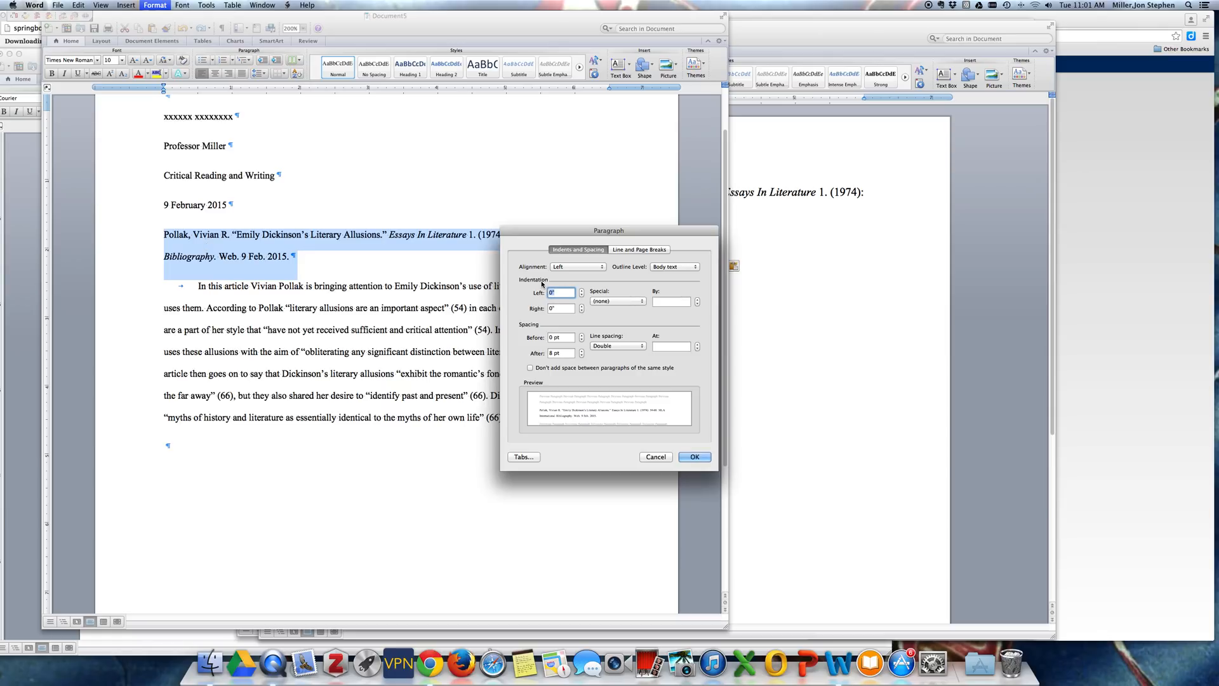
left_click(625, 302)
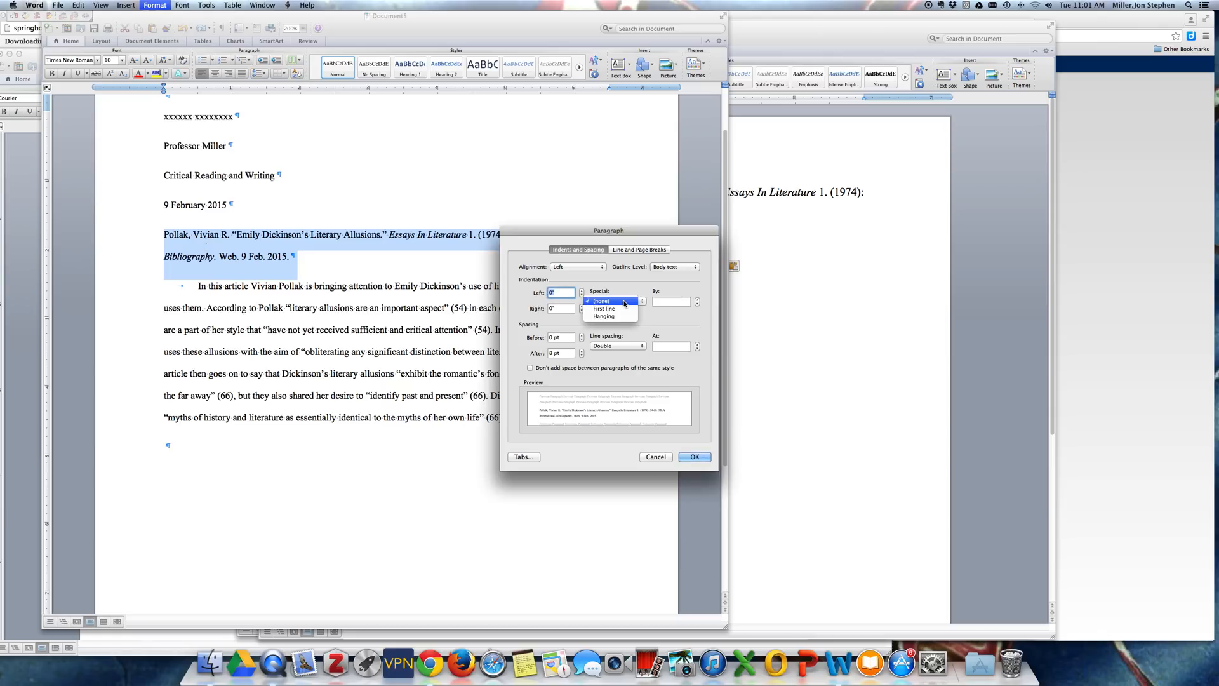
left_click(611, 317)
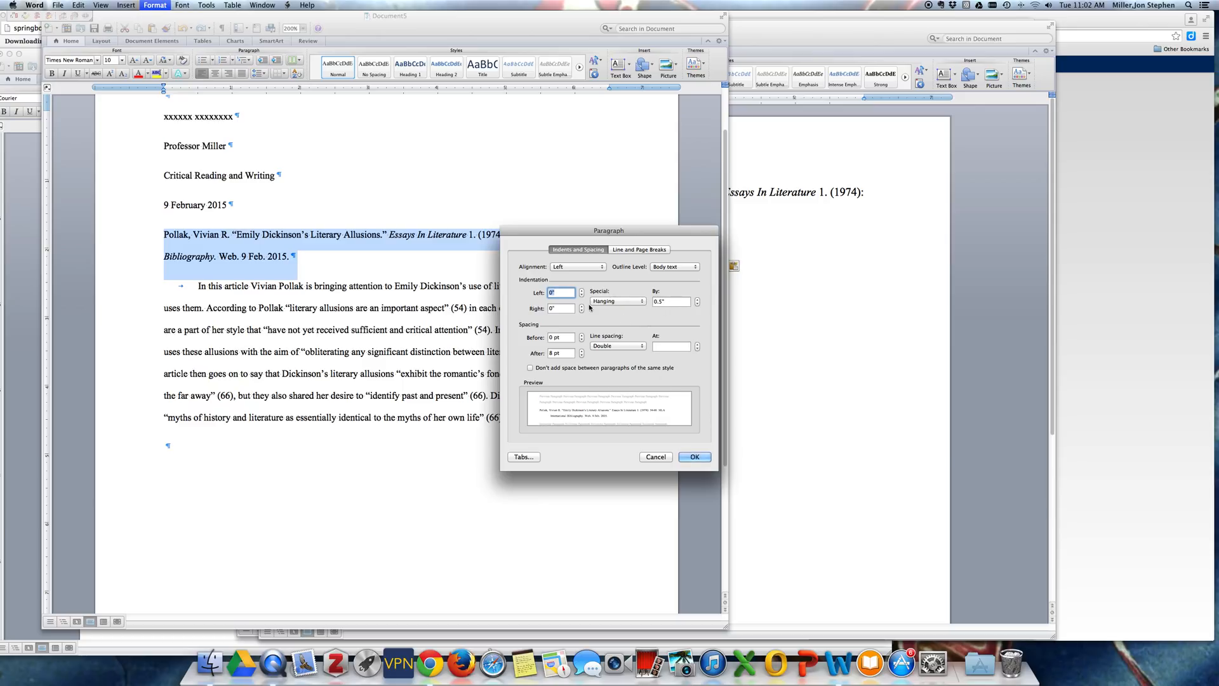
left_click(695, 457)
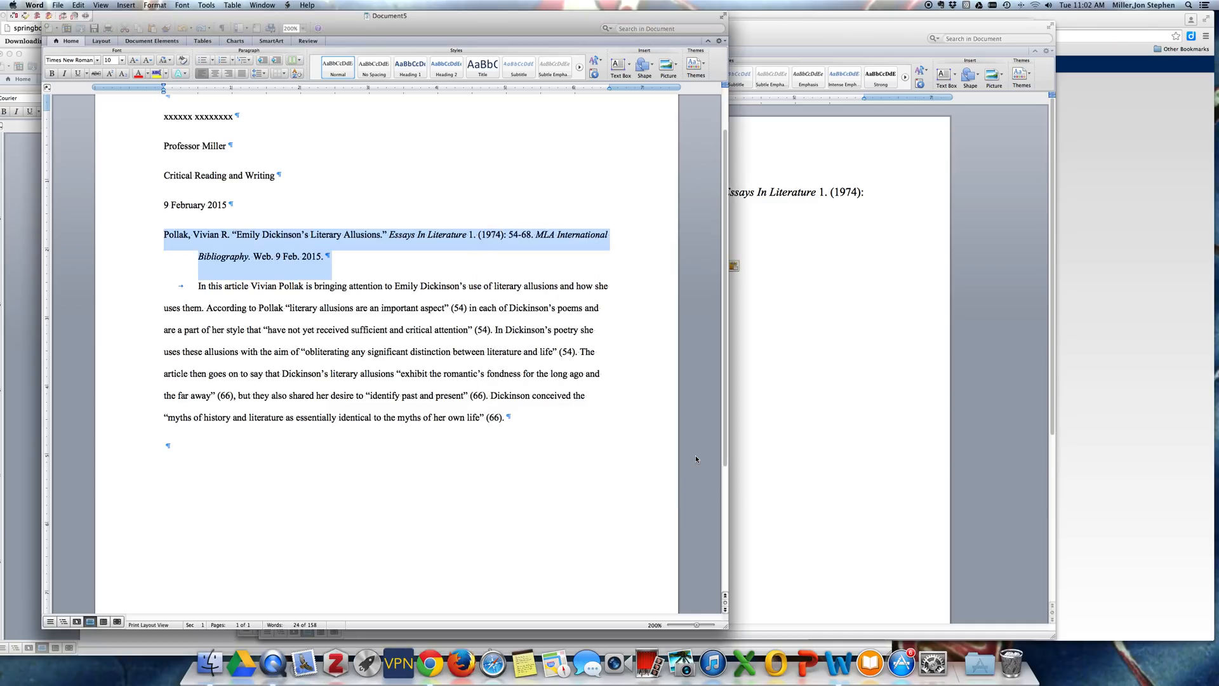
left_click(588, 423)
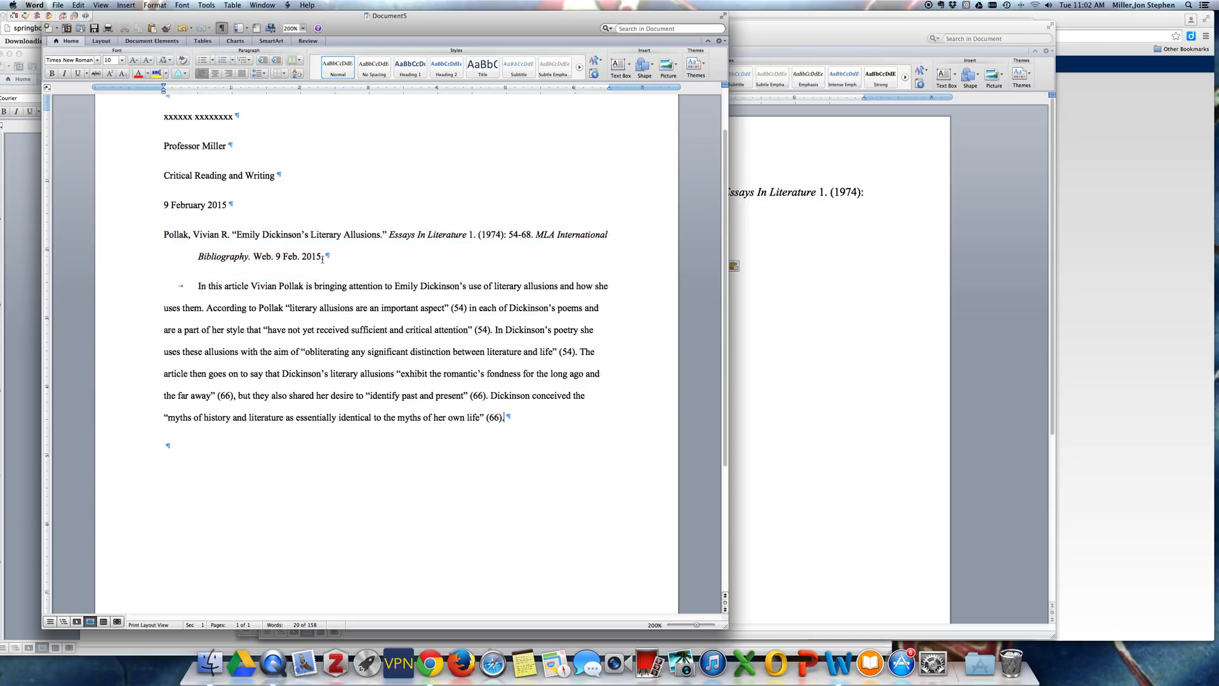
Copy the essay's hanging-indent citation and paste it below the original citation in the new document, leaving a blank line between.
left_click_drag(341, 259, 127, 238)
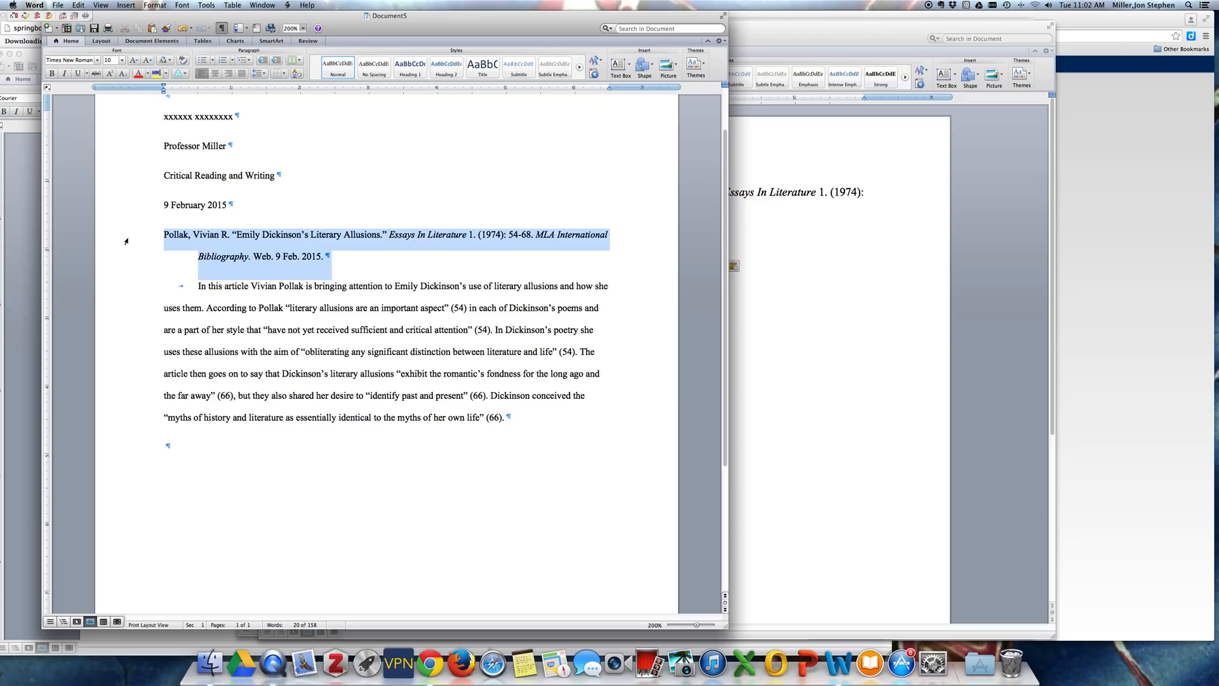
key("super+c")
left_click(783, 349)
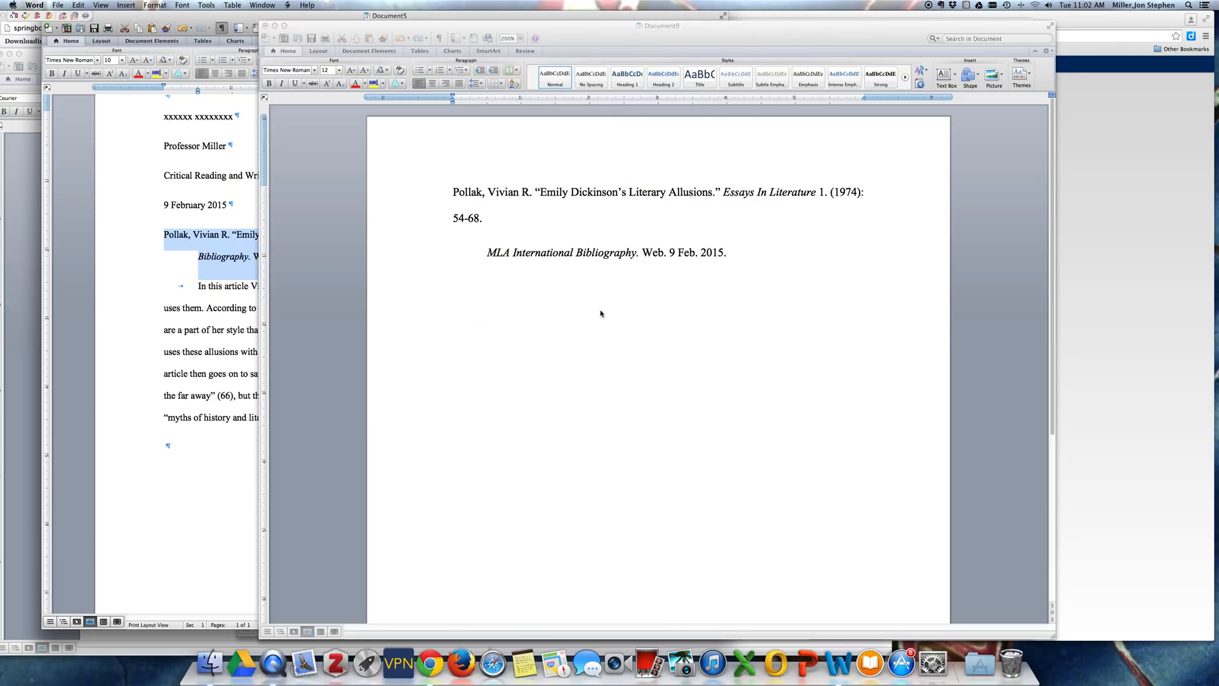
left_click(737, 252)
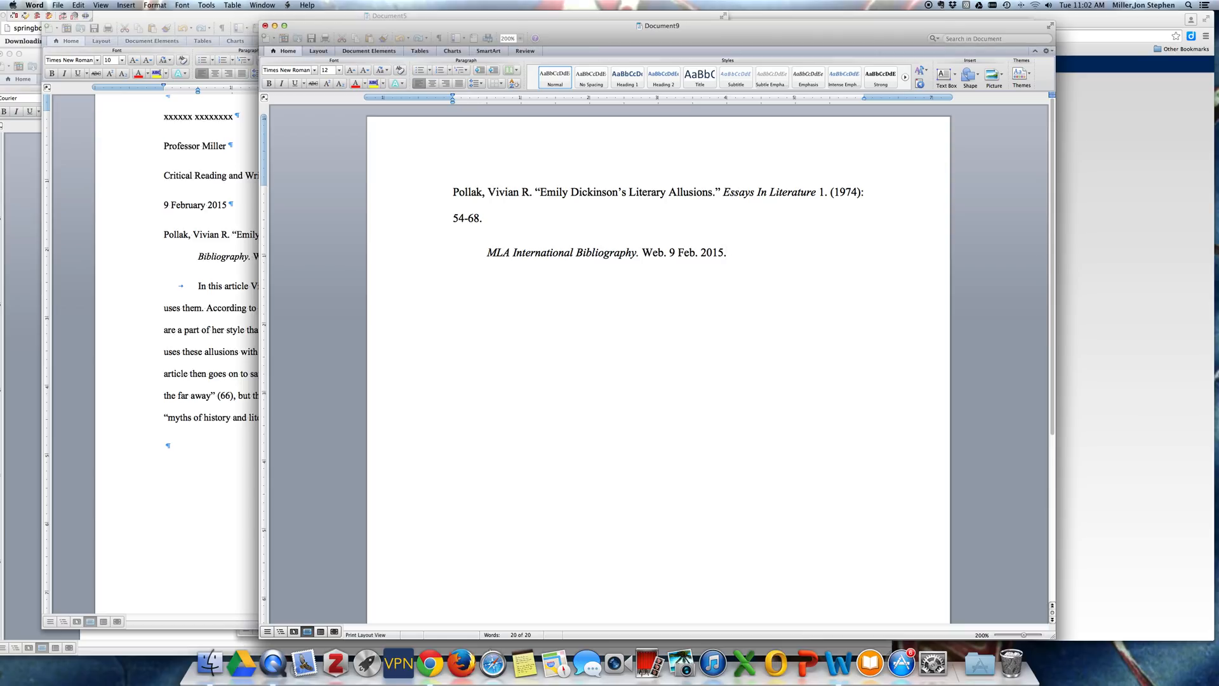
key("Return")
key("Return")
key("super+v")
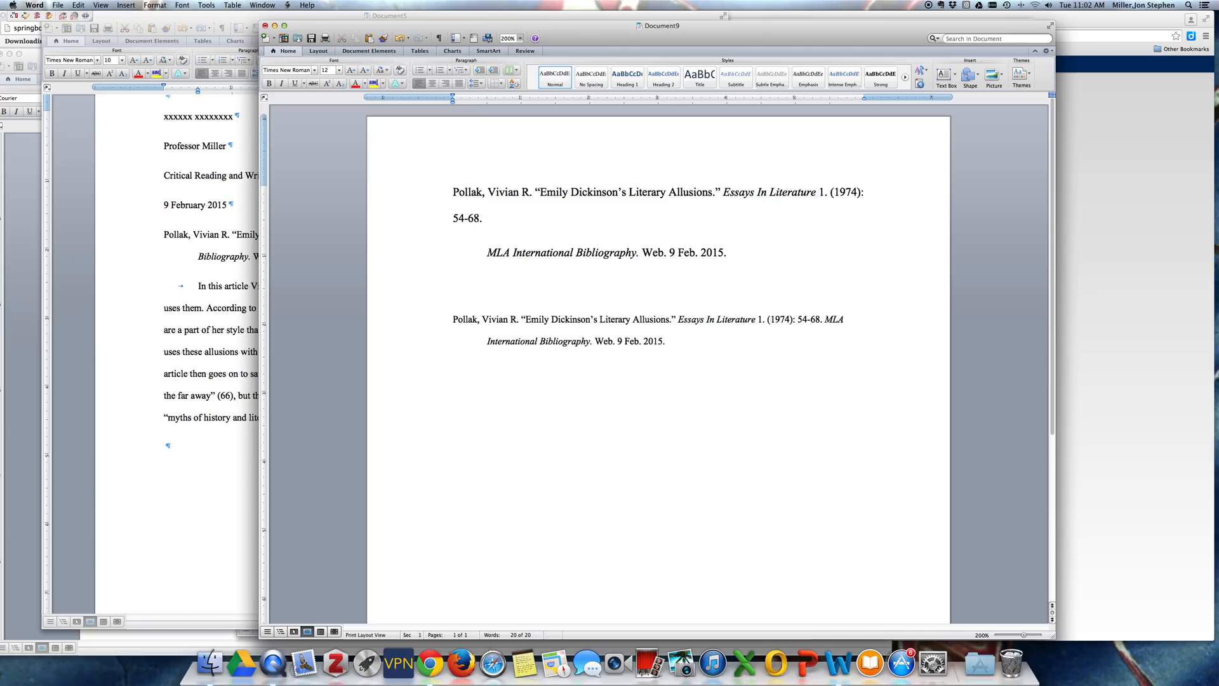
Paste two more copies of the hanging-indent citation below the first, separated by blank lines.
key("Return")
key("Return")
key("super+v")
key("Return")
key("Return")
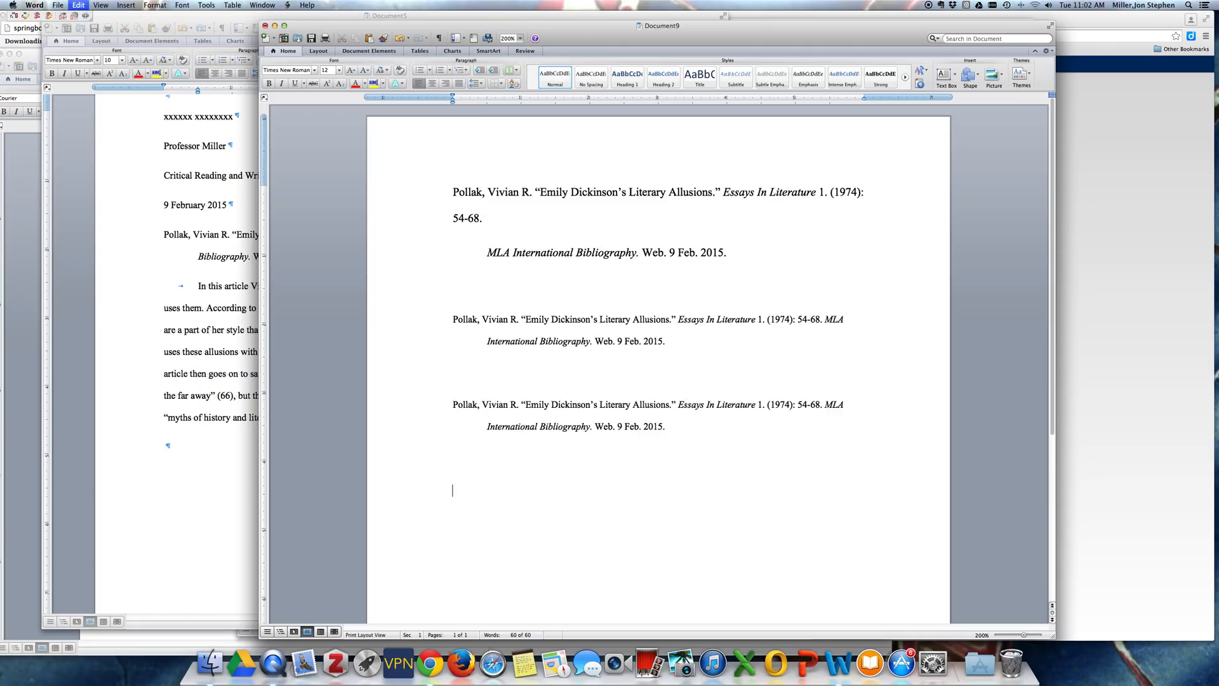
key("super+v")
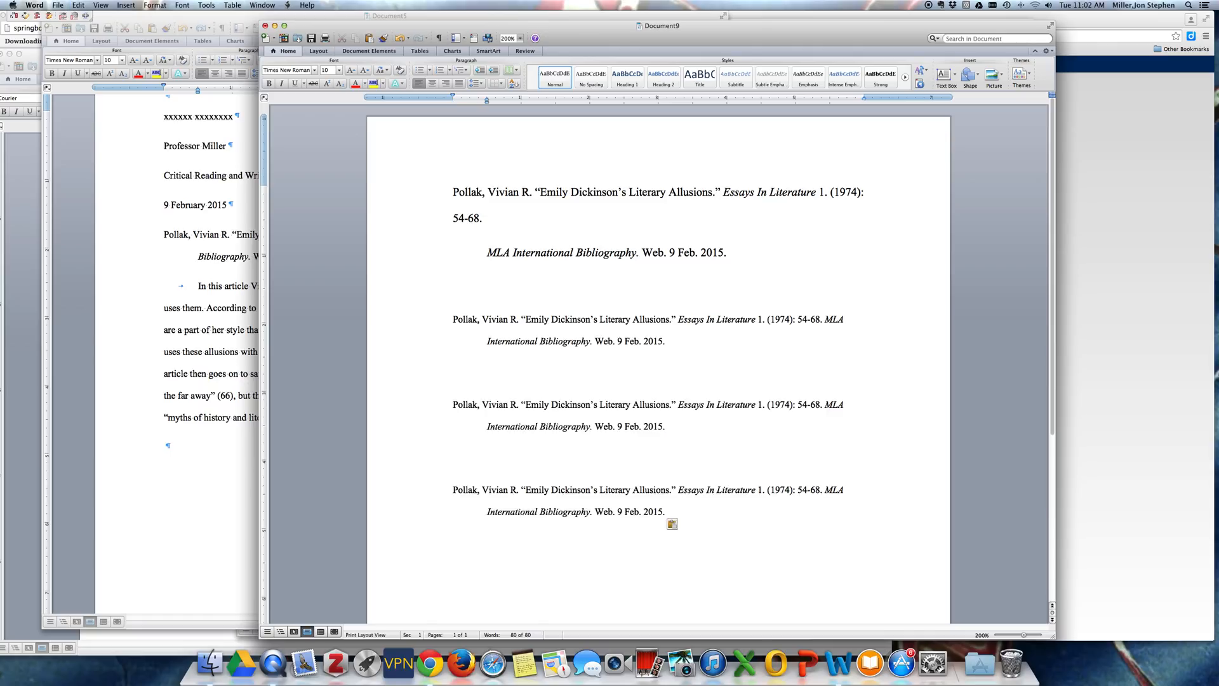
Change the first letter of the author surname in the three pasted citations to C, M and A, in that order.
left_click(234, 344)
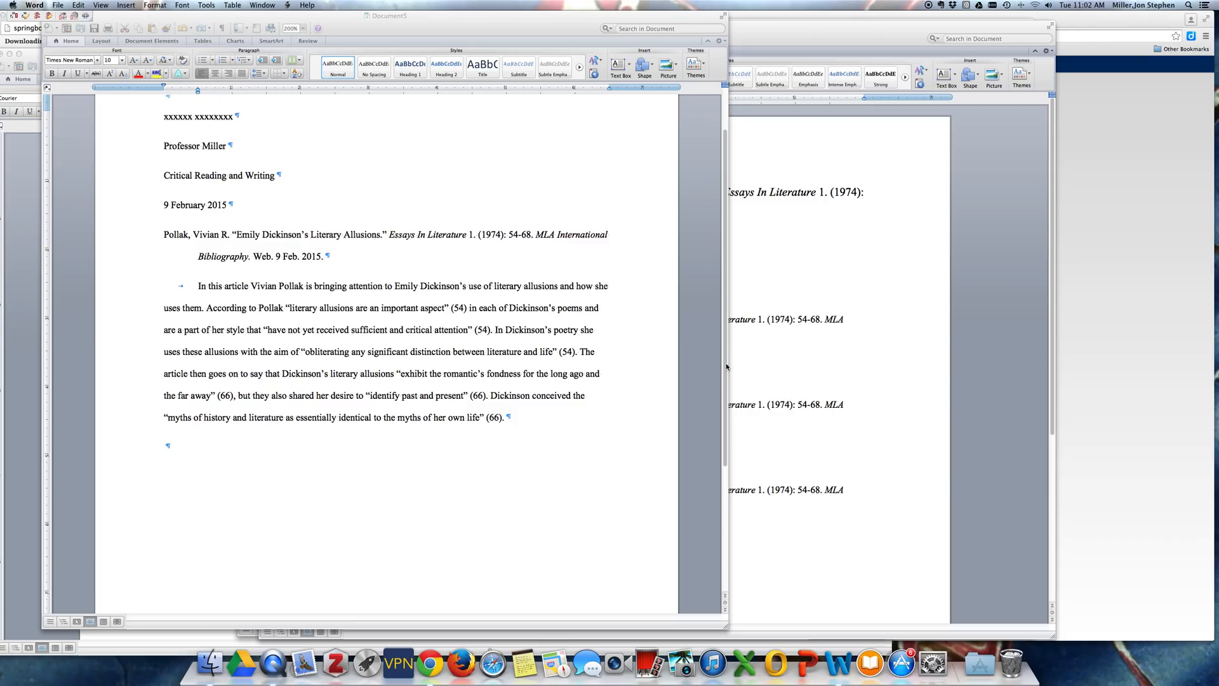
left_click(768, 370)
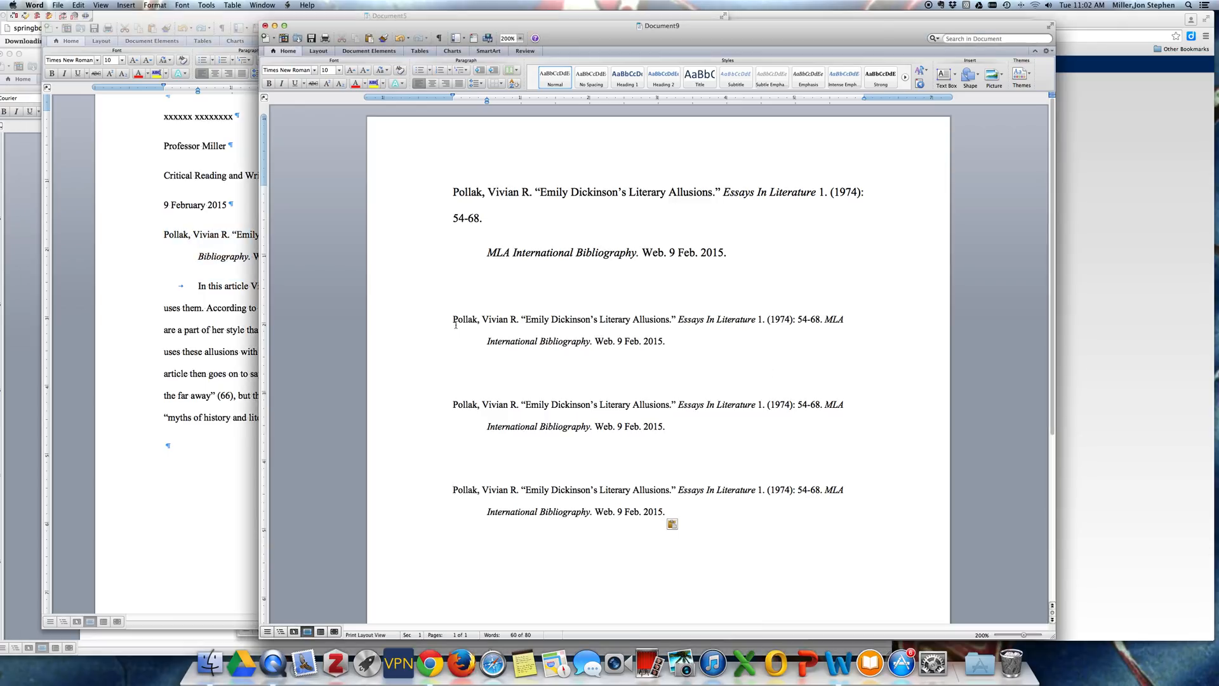
left_click(455, 320)
key("BackSpace")
type("C")
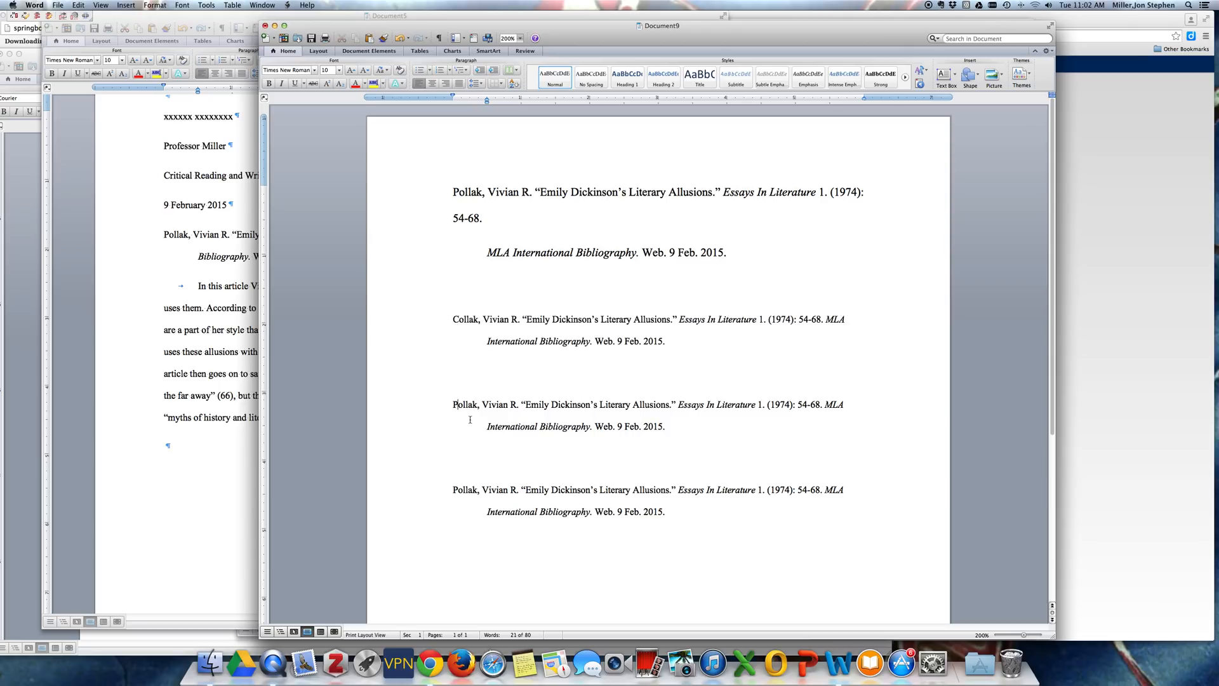
key("BackSpace")
type("M")
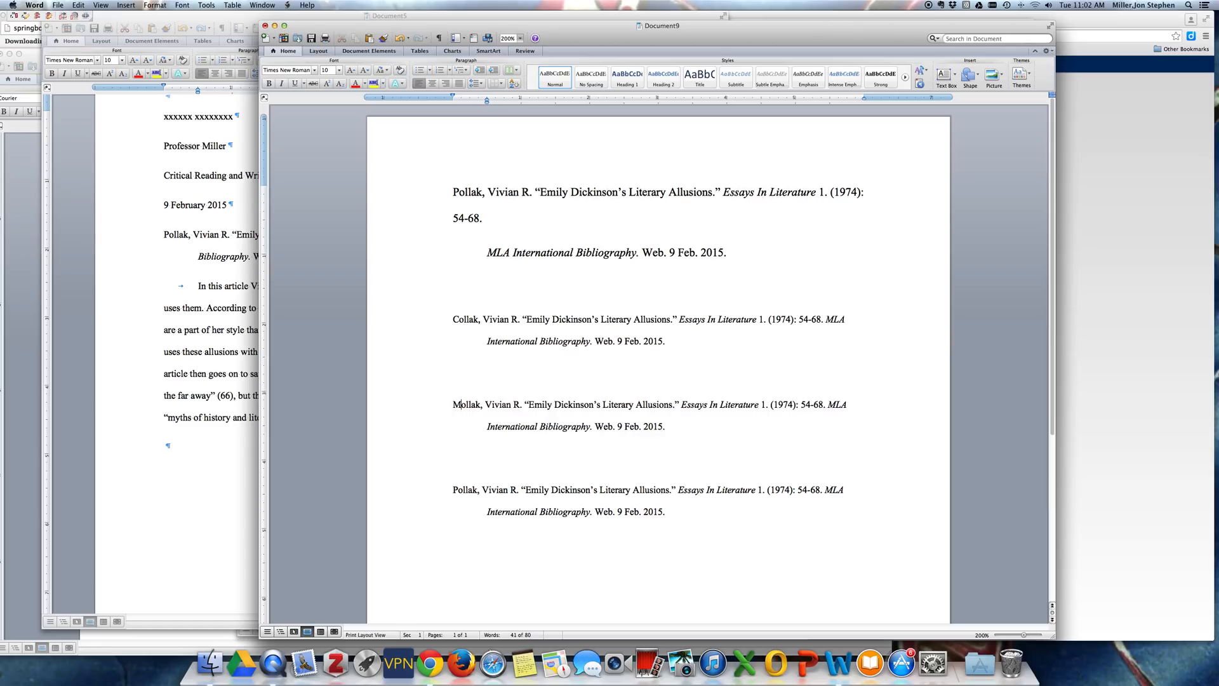
left_click(456, 489)
key("BackSpace")
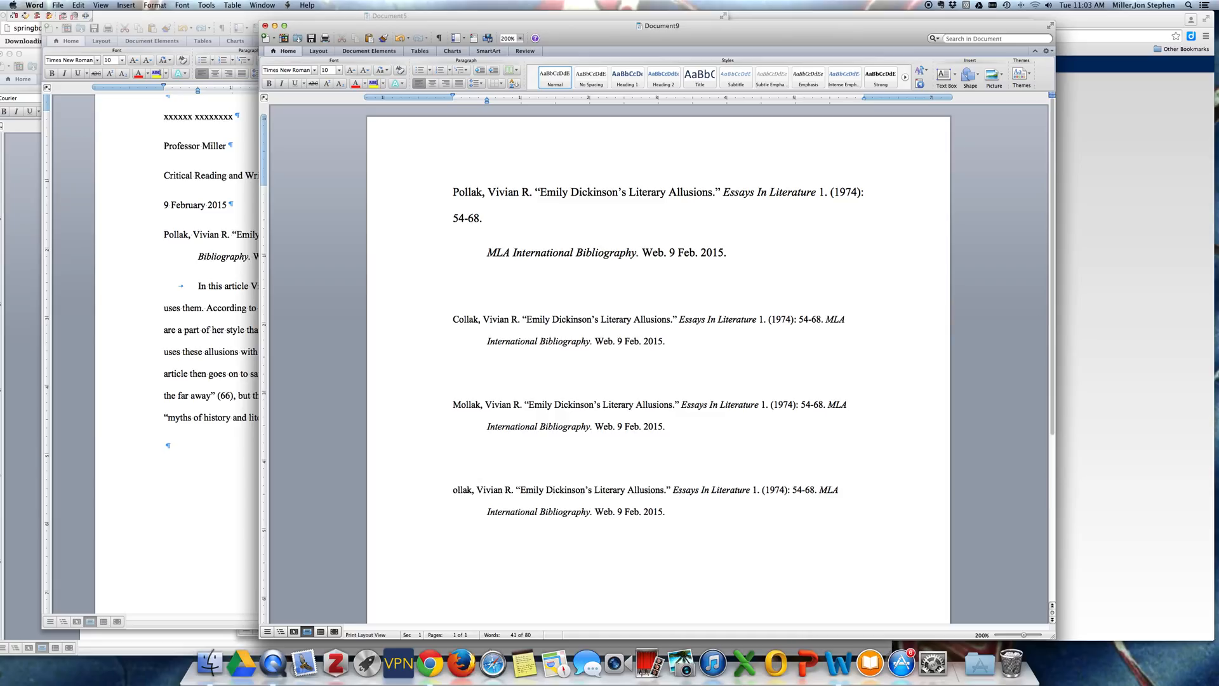
type("A")
Show the new document's formatting marks and sort the three edited citations by paragraph as text, ascending, with no header row.
left_click_drag(677, 517, 447, 326)
left_click(439, 39)
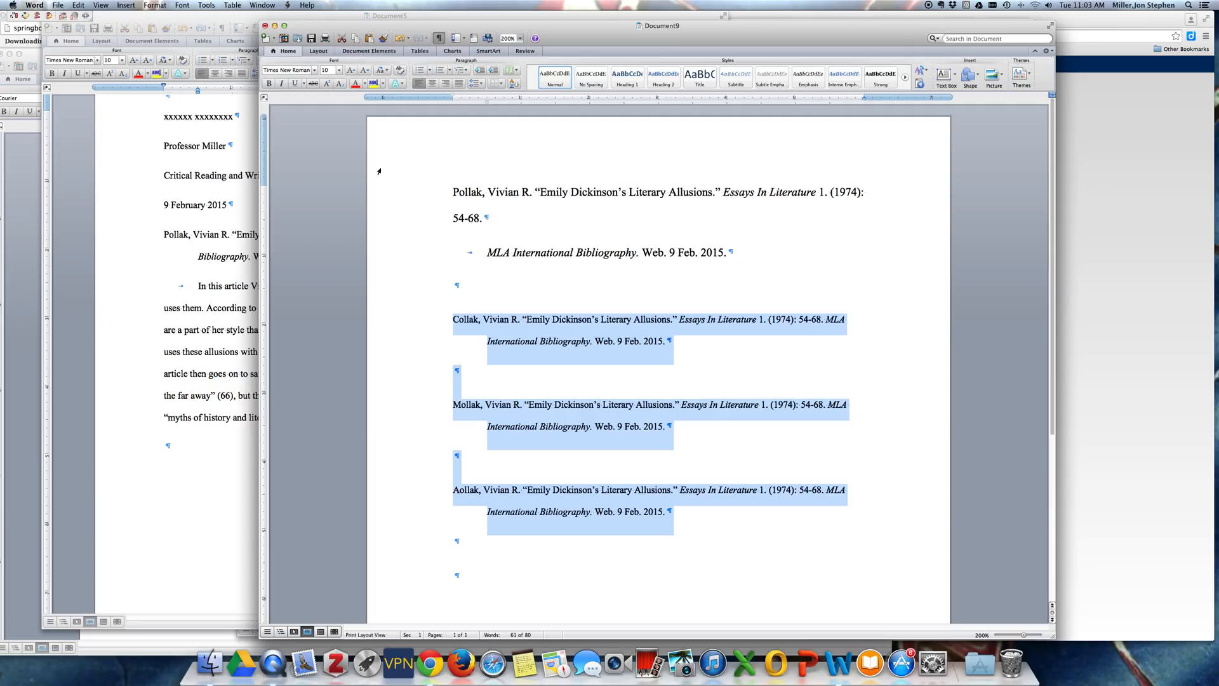
left_click(232, 5)
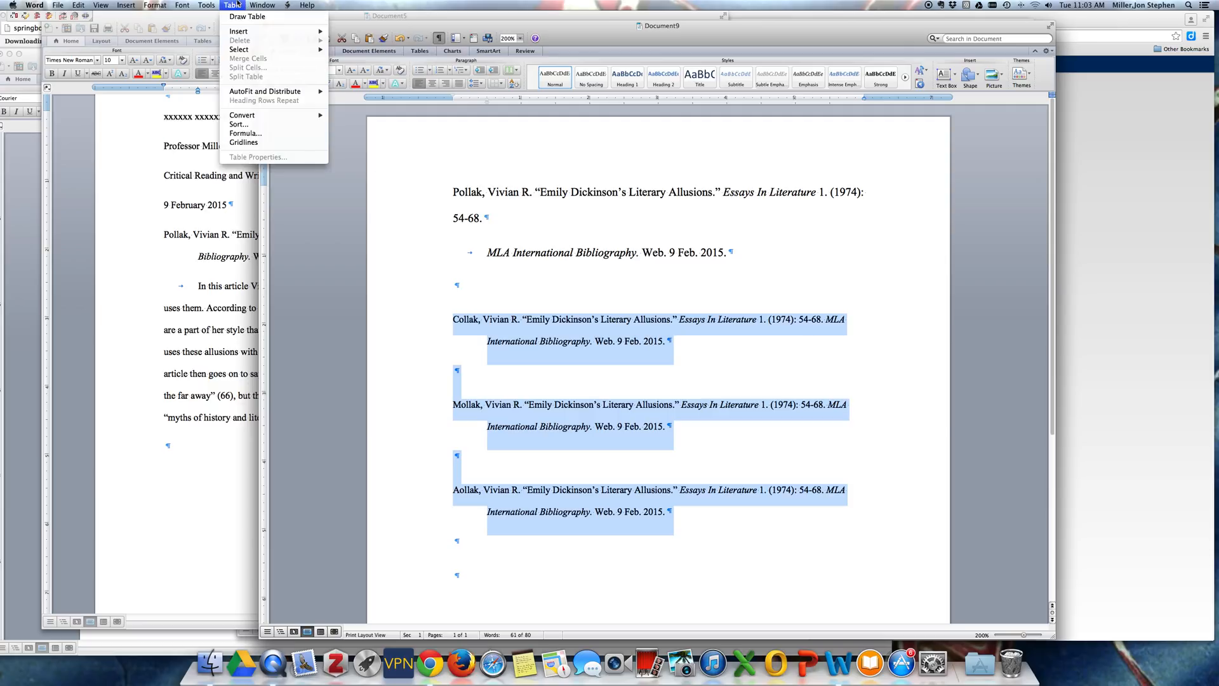
left_click(248, 126)
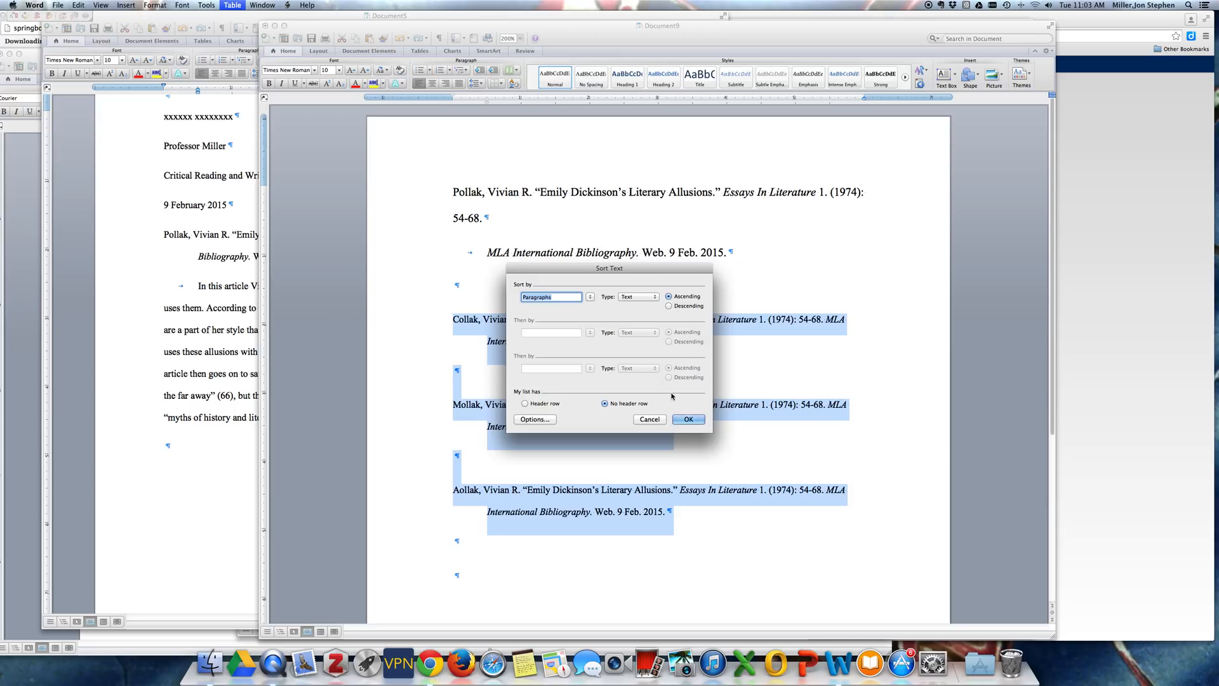
left_click(689, 421)
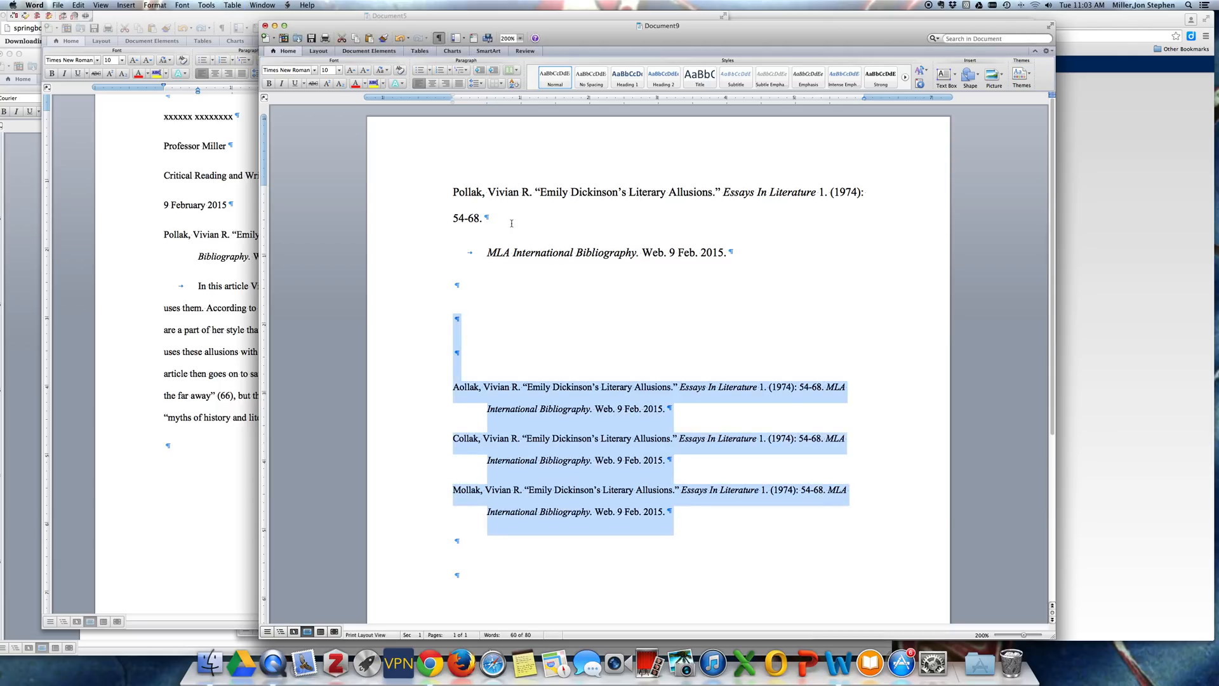
left_click(173, 267)
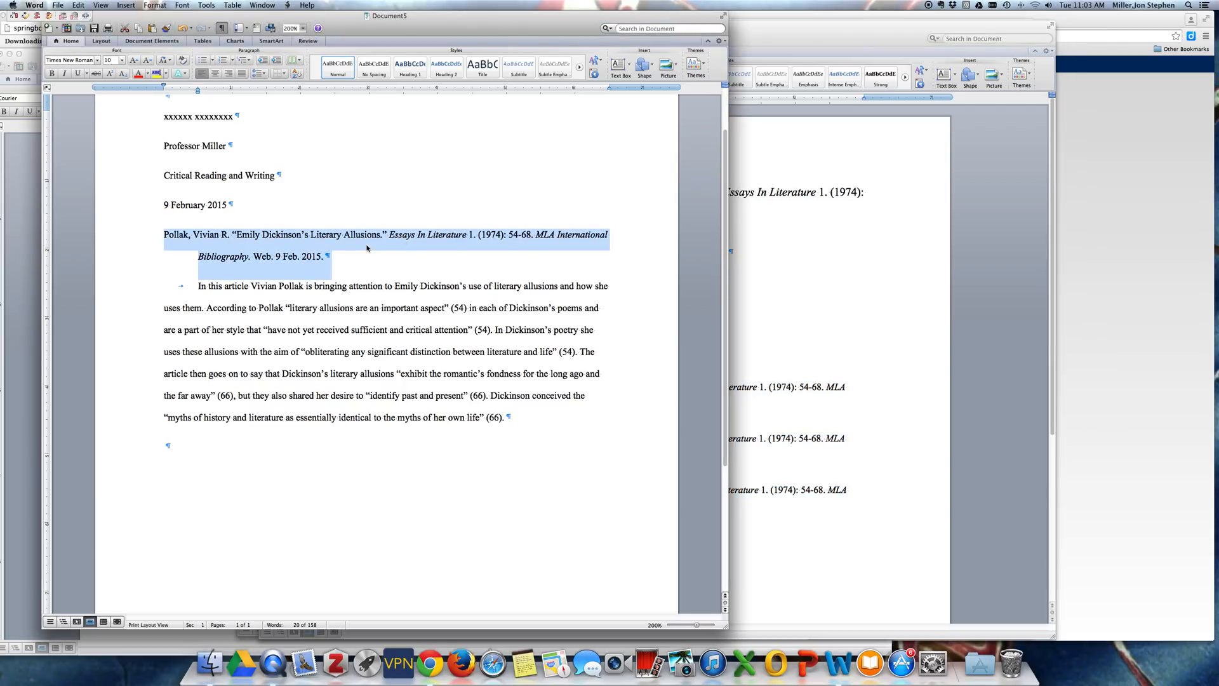
left_click(558, 240)
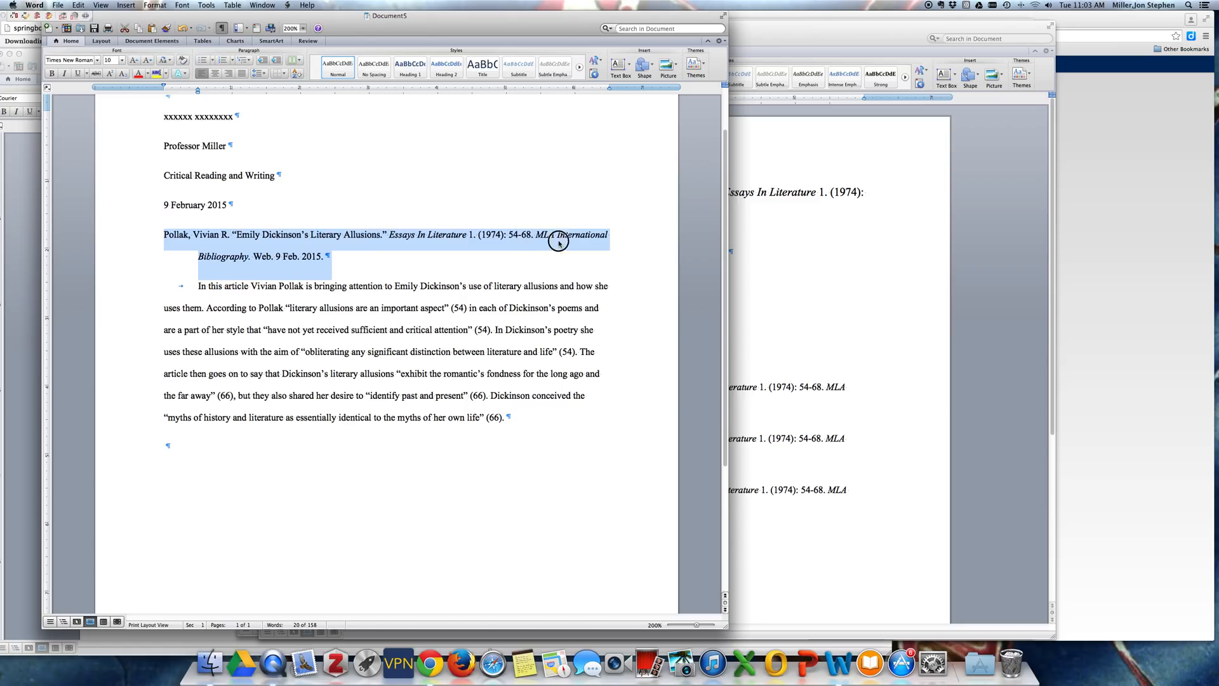
left_click(807, 241)
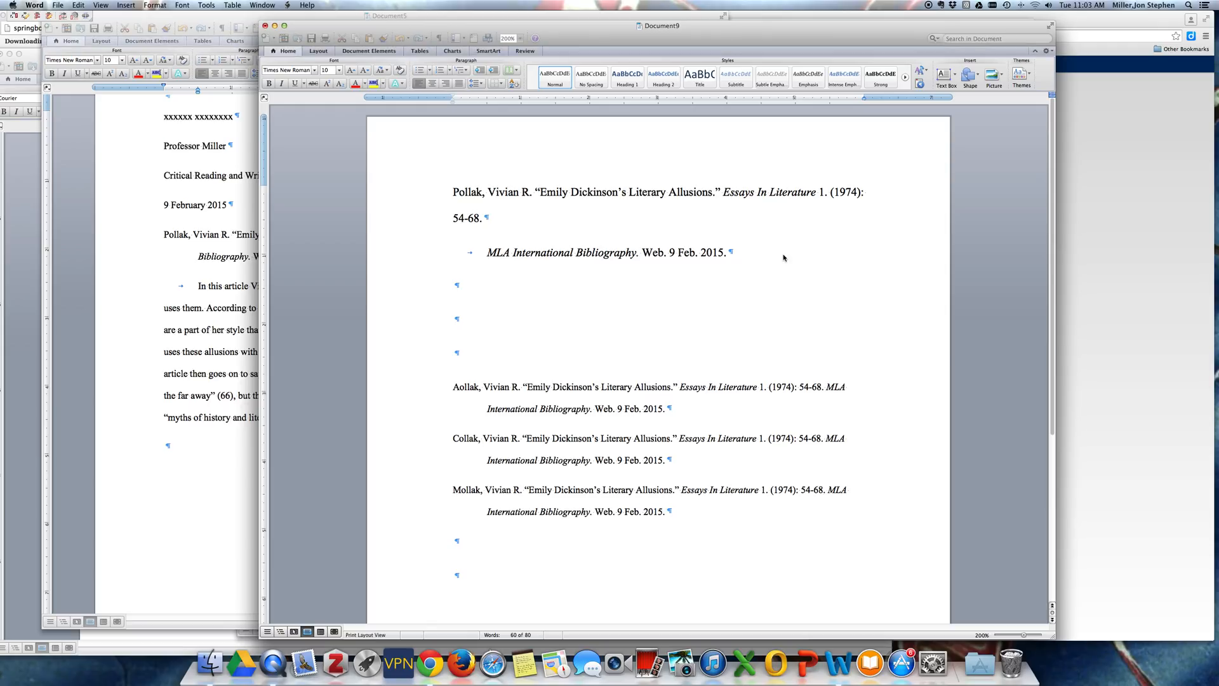
Sort the original citation with the manual break and tab by paragraphs as text, in ascending order.
left_click_drag(756, 255, 448, 185)
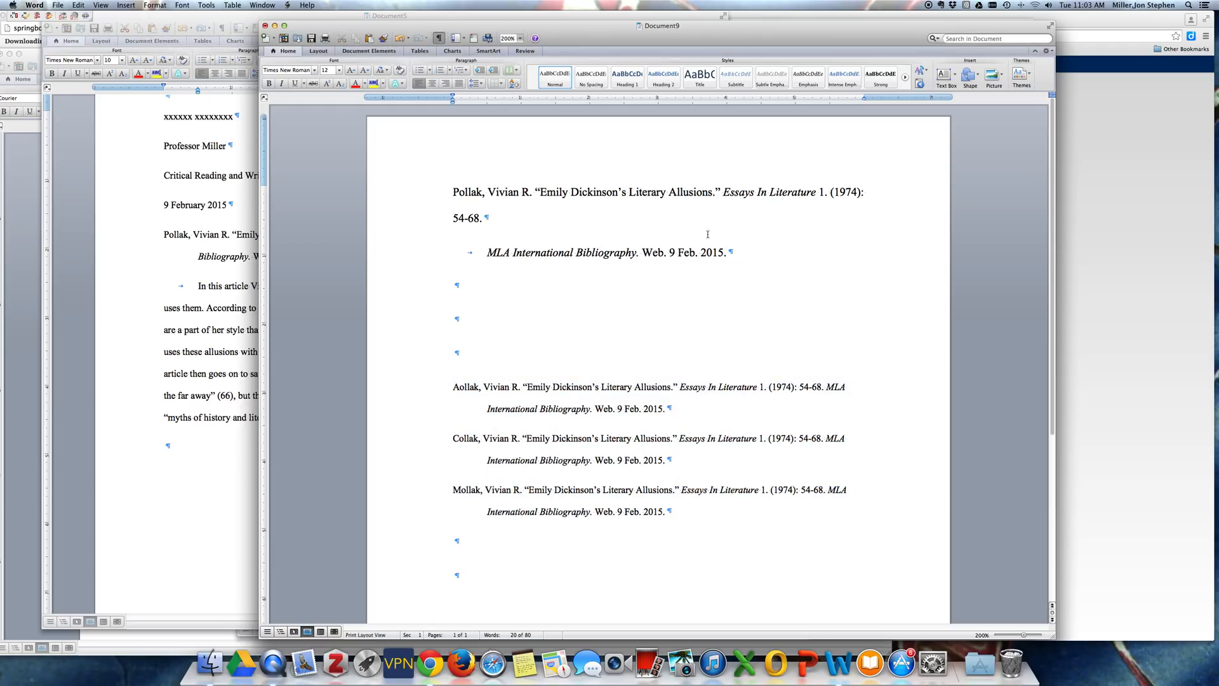
left_click_drag(727, 251, 454, 193)
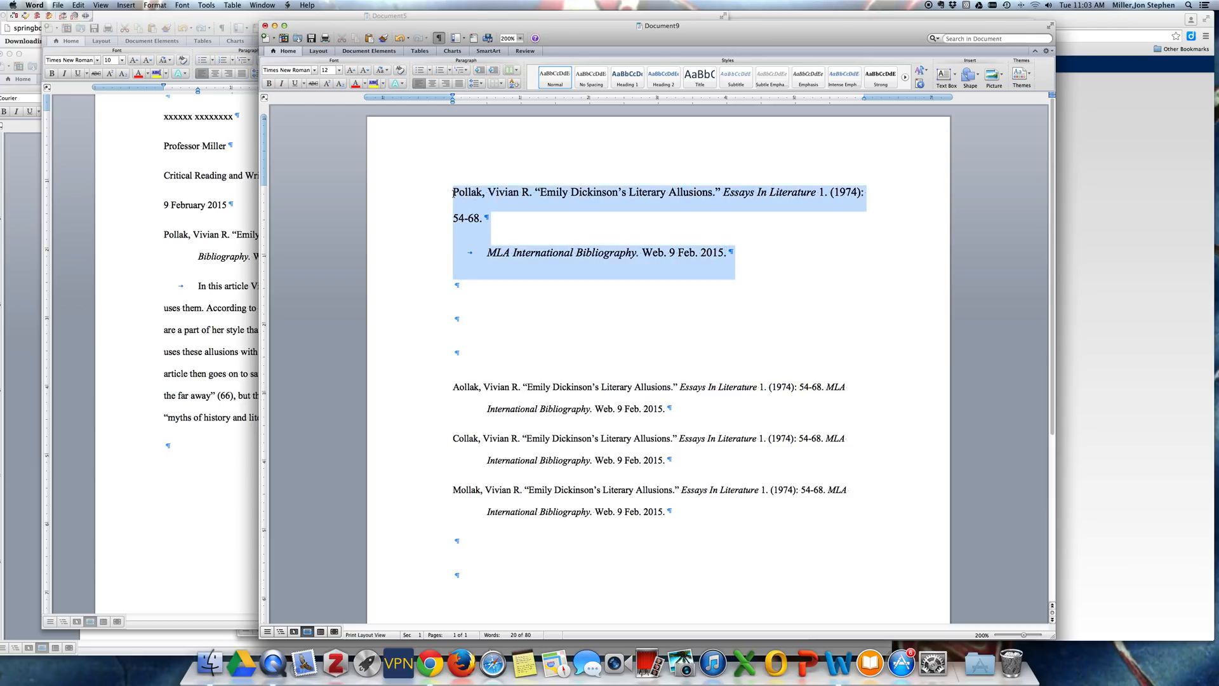
left_click(233, 5)
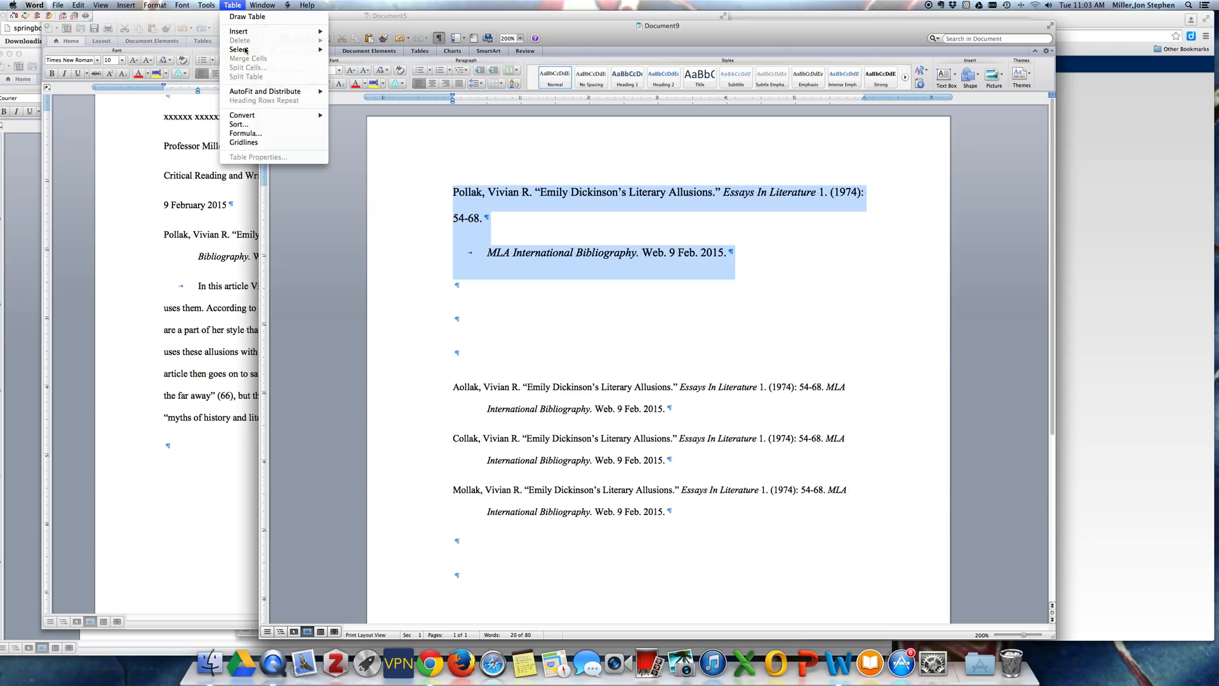
left_click(245, 127)
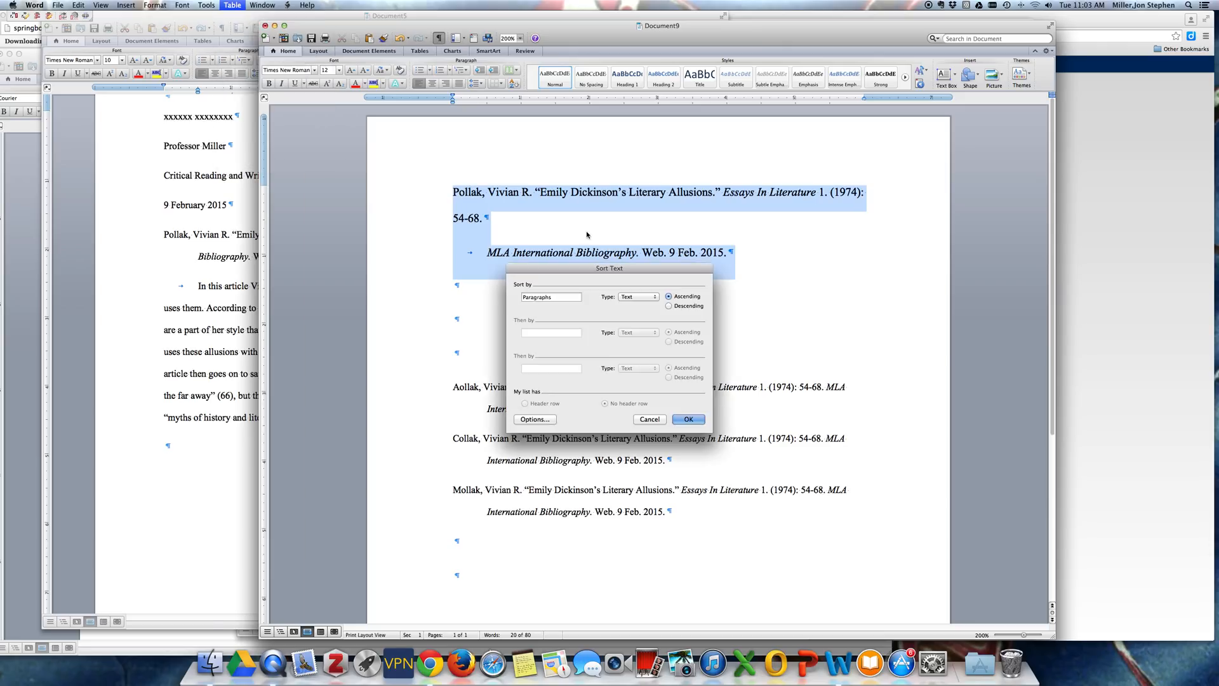
left_click(694, 422)
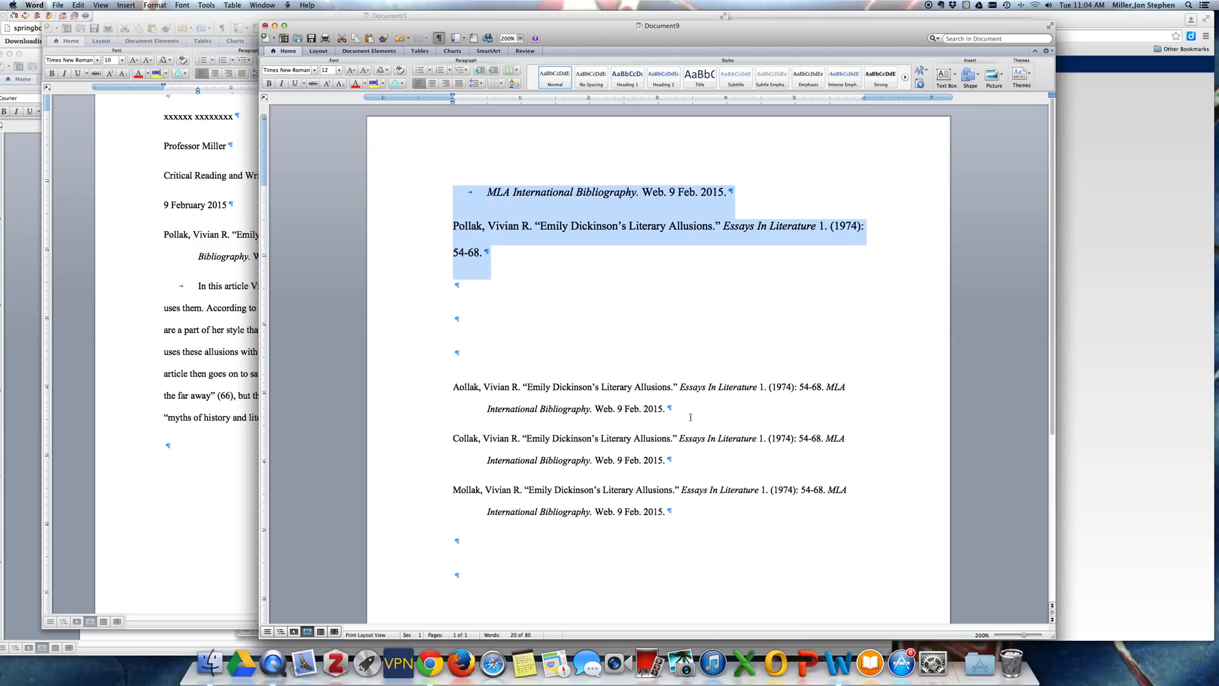
Switch to the essay in Document5 and change the font size of its entire text.
left_click(219, 299)
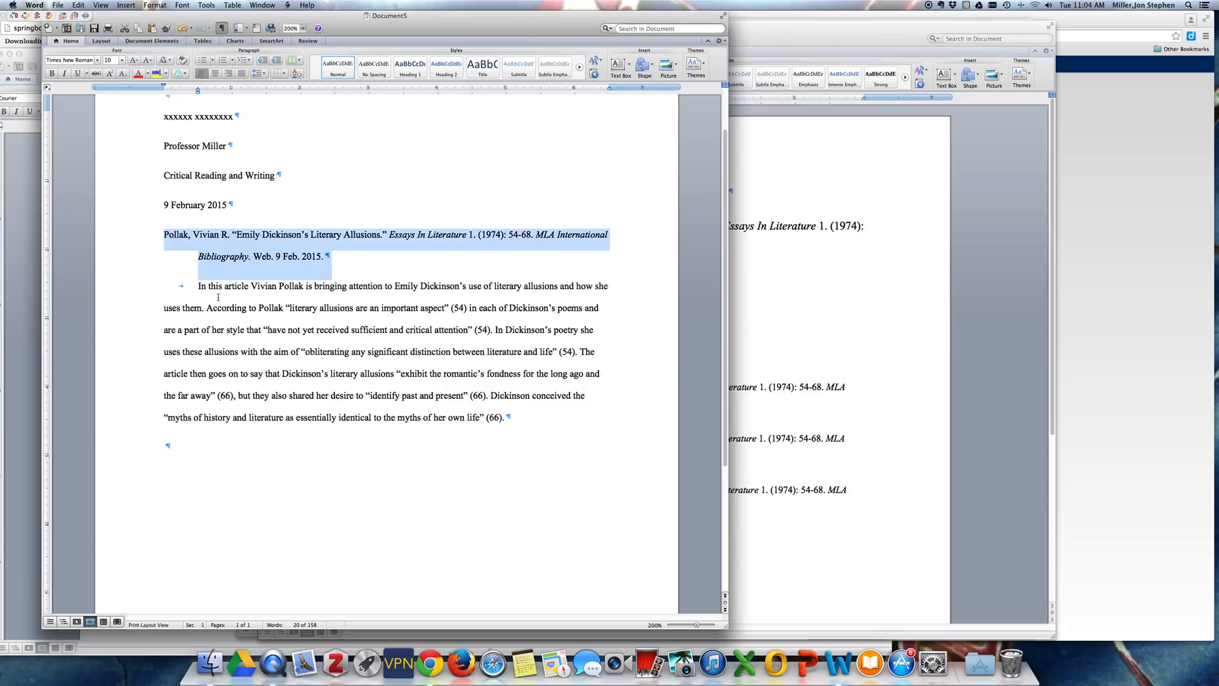
left_click(289, 256)
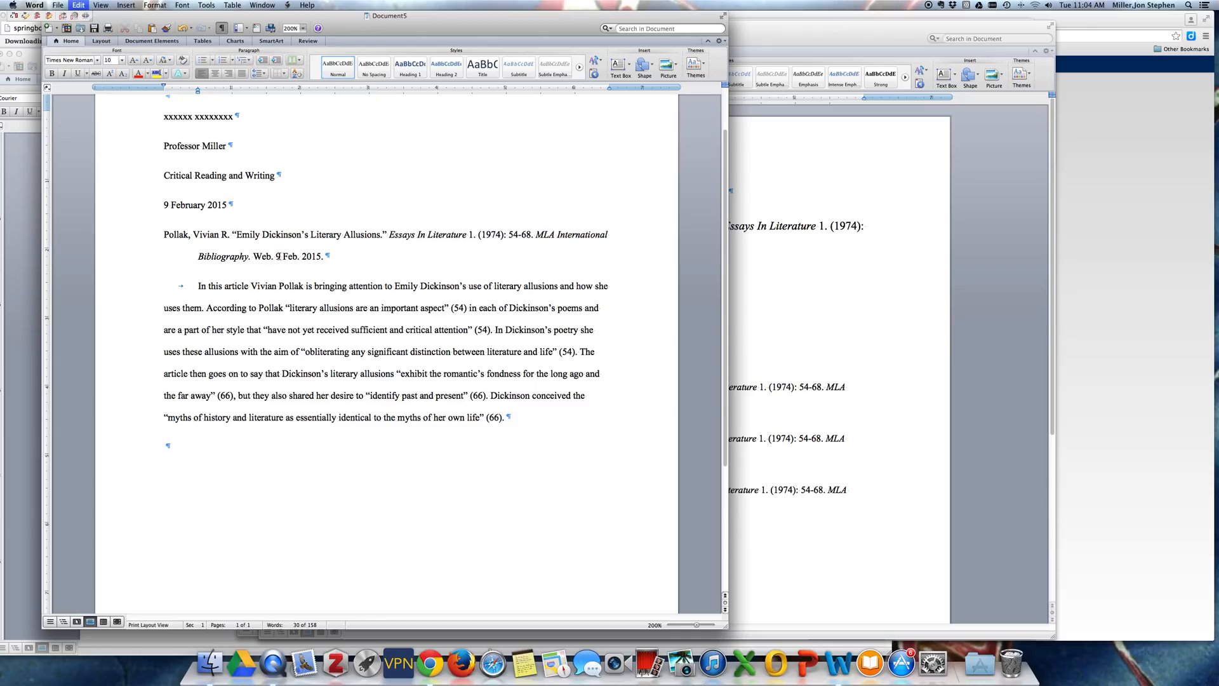
key("super+a")
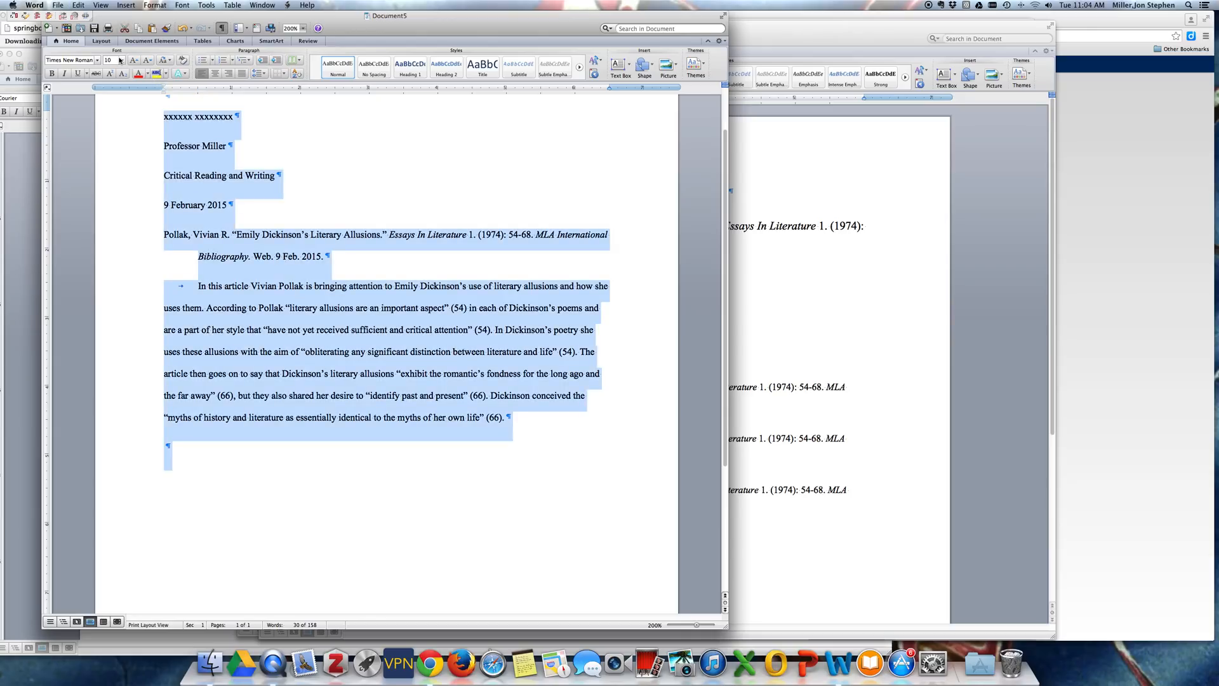
left_click(120, 60)
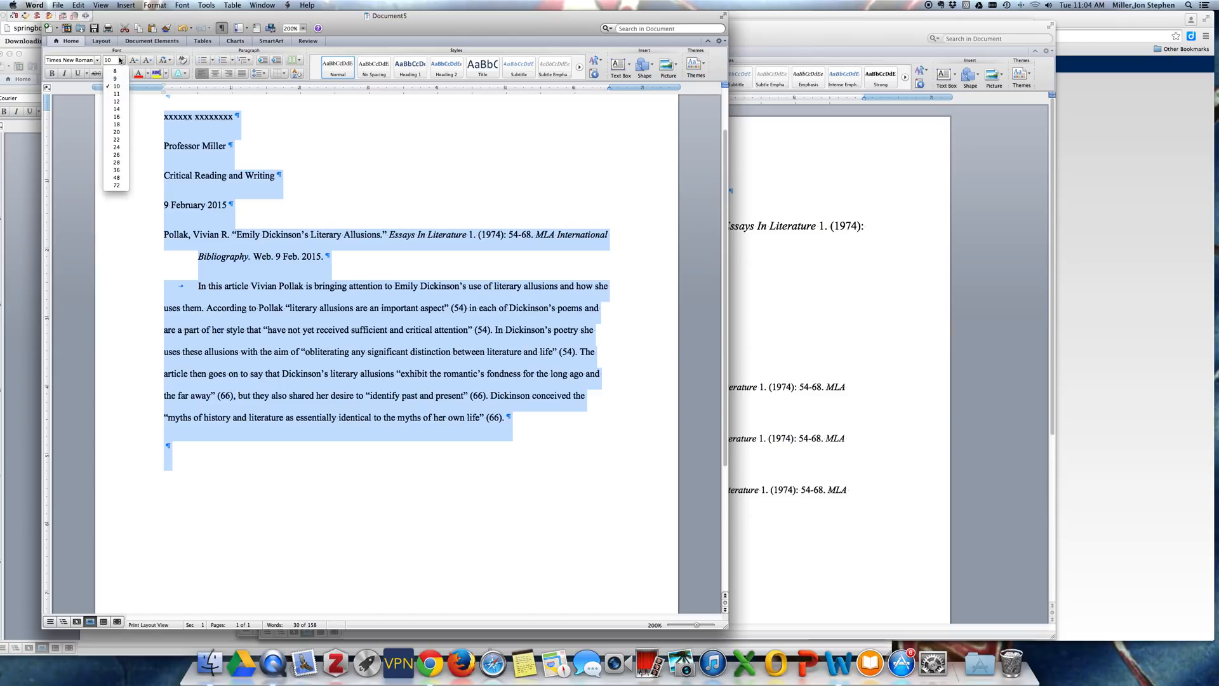
left_click(116, 110)
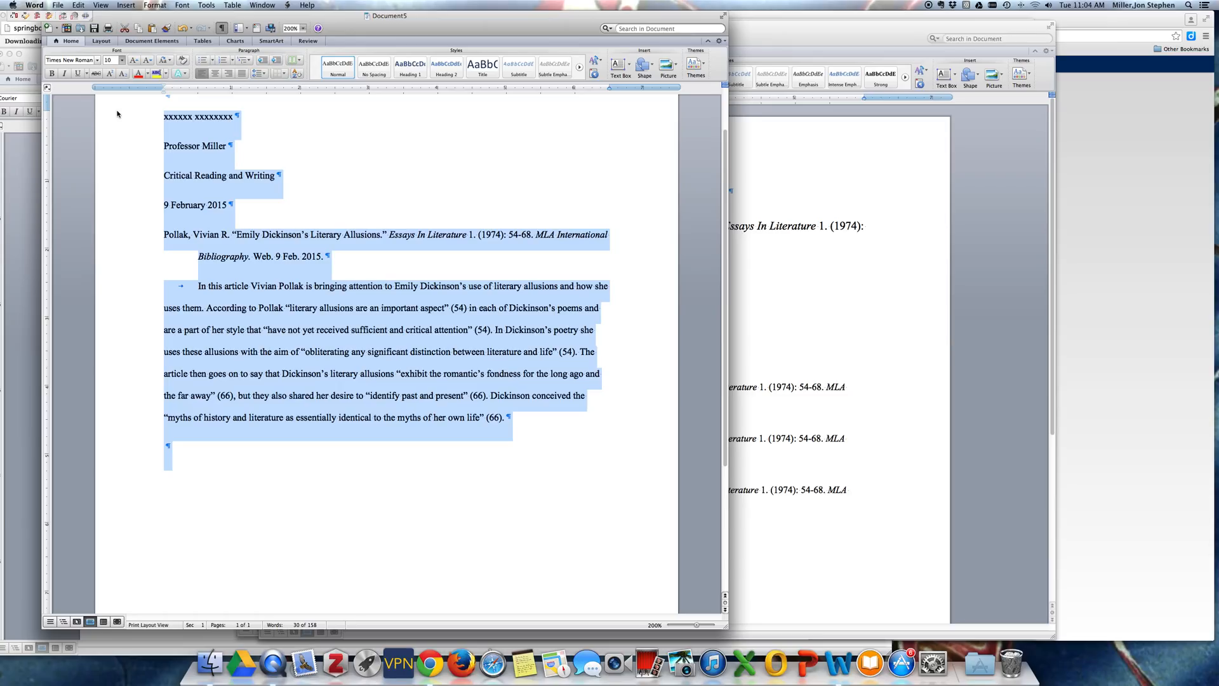